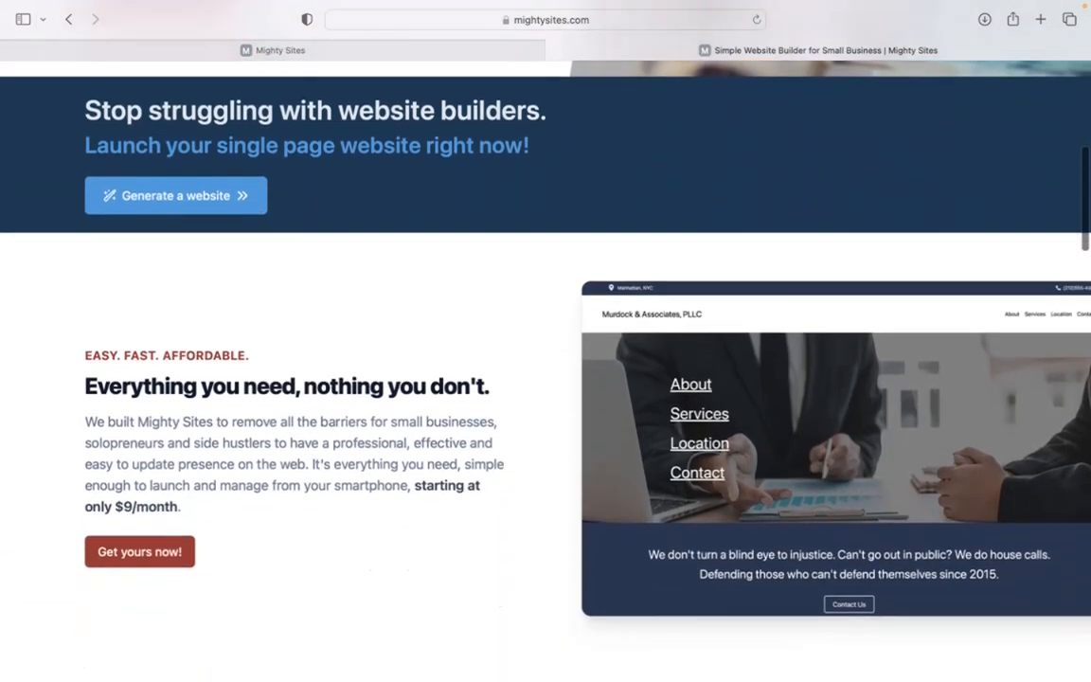
# Switch to the Mighty Sites new-site page and browse its market list
pyautogui.scroll(-4, 546, 341)
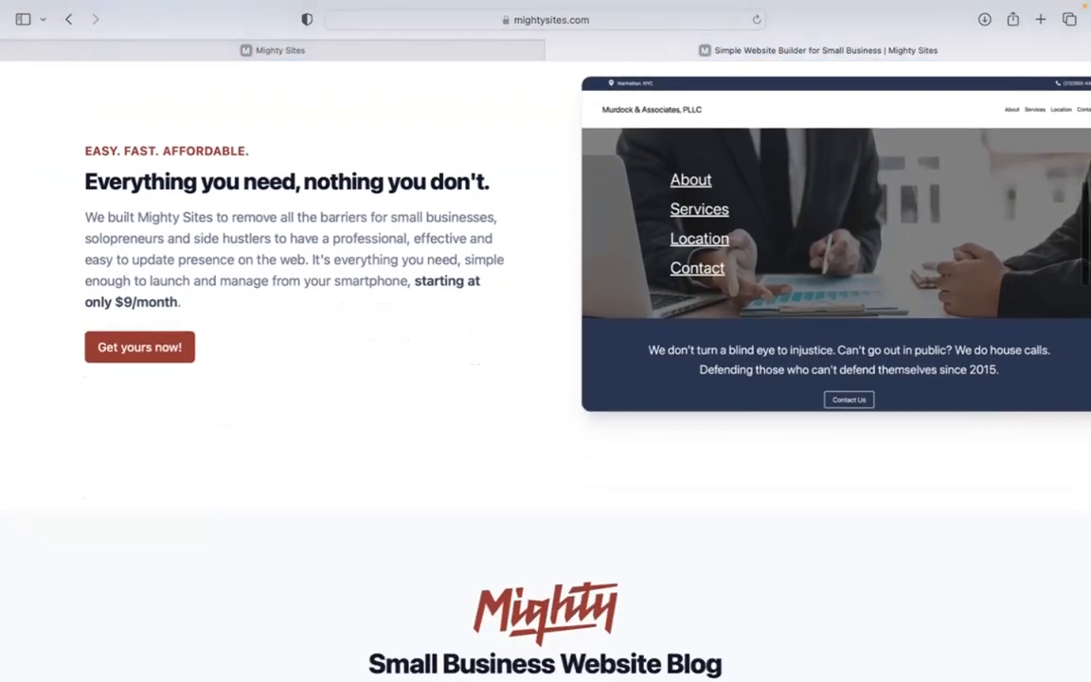
pyautogui.scroll(-1, 546, 341)
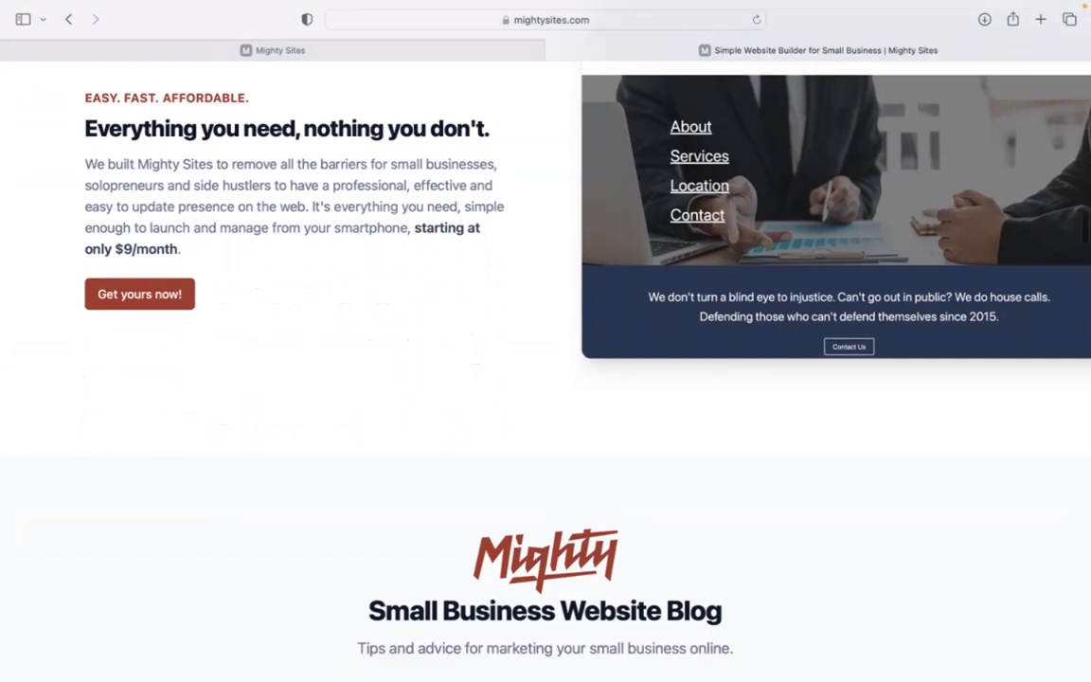
pyautogui.scroll(-2, 545, 341)
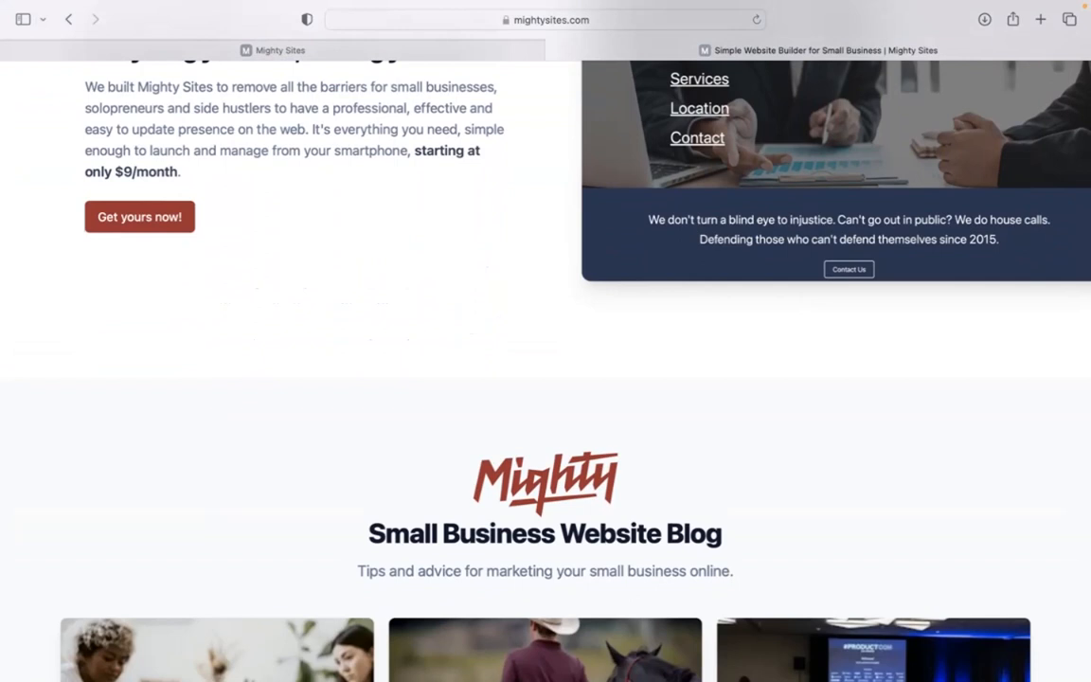
pyautogui.scroll(-2, 545, 341)
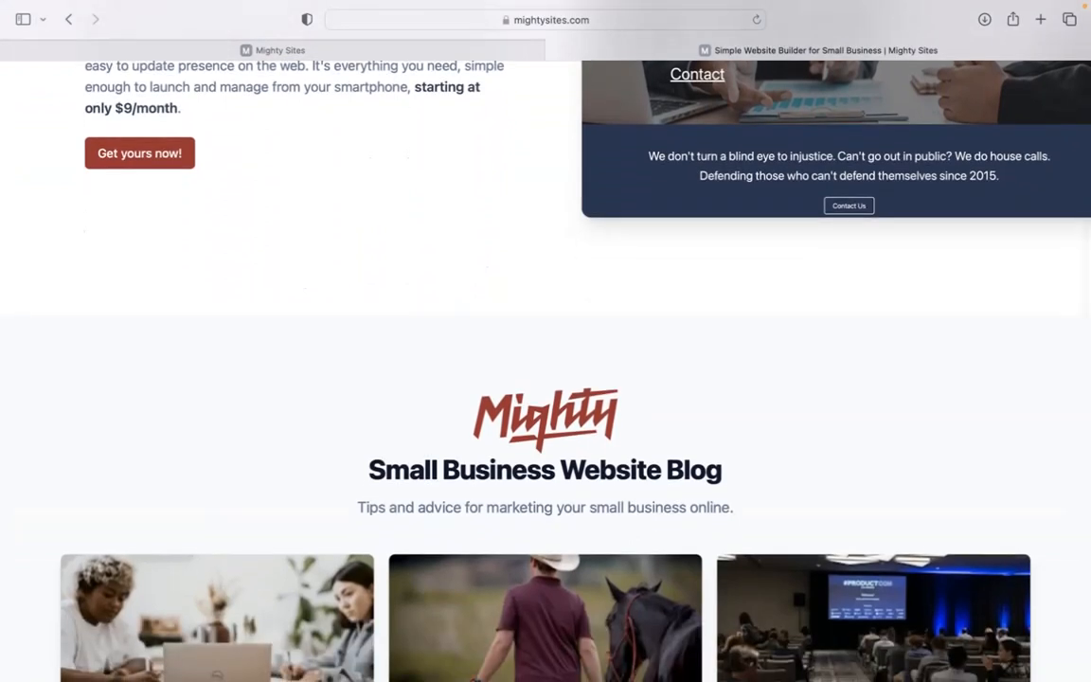
pyautogui.scroll(-2, 545, 341)
pyautogui.scroll(-4, 545, 341)
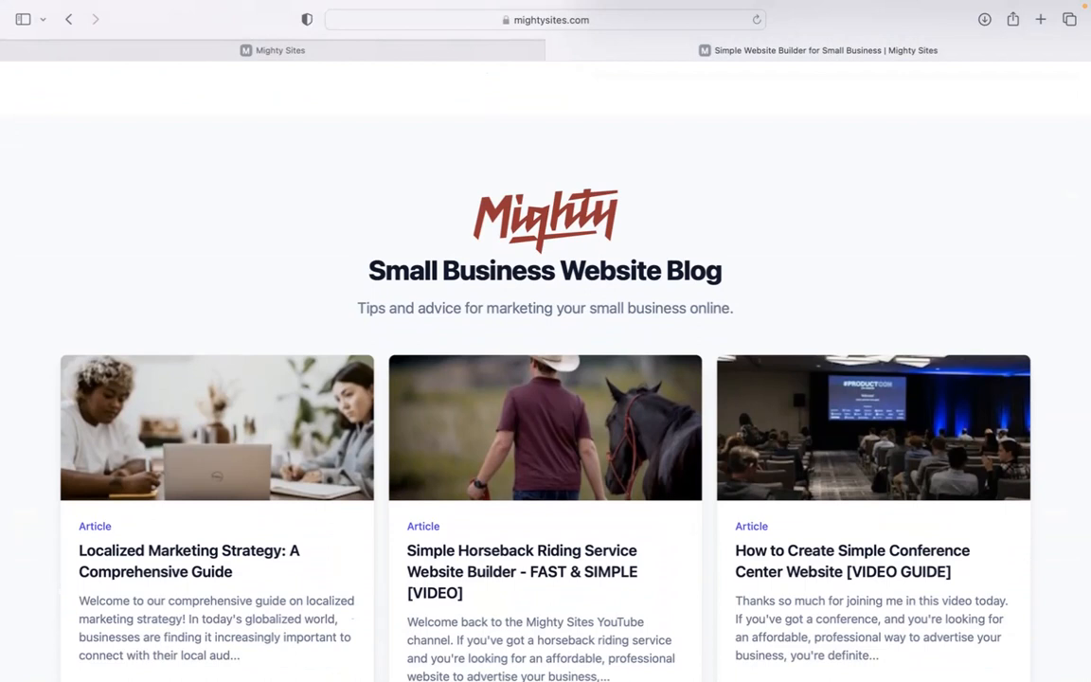
pyautogui.scroll(-4, 545, 340)
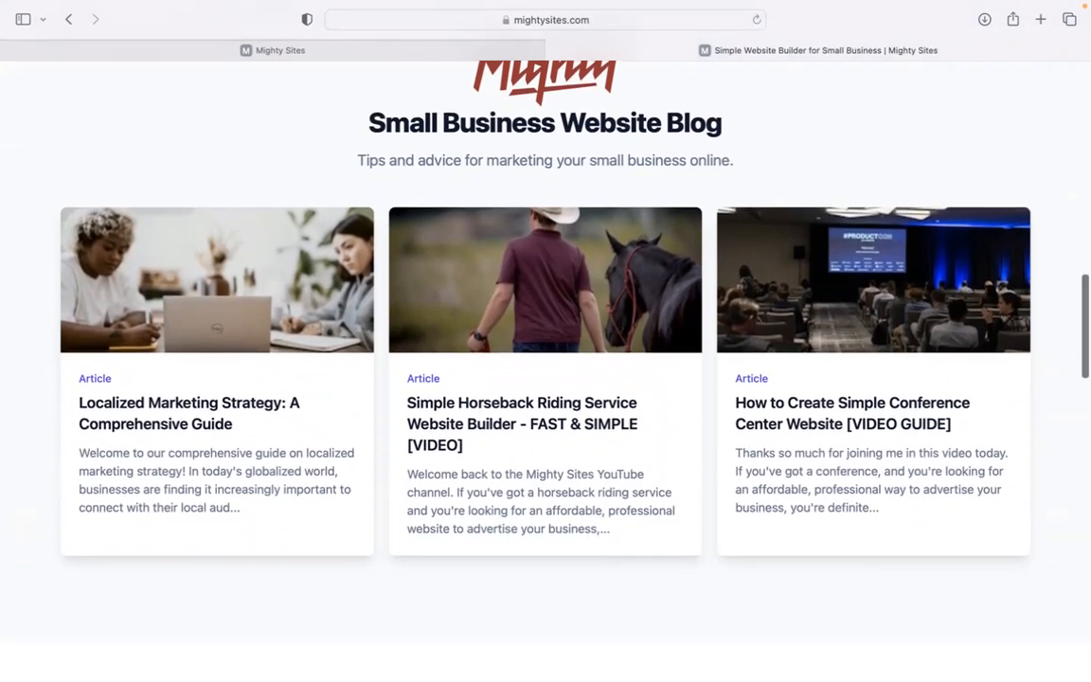
pyautogui.scroll(-4, 545, 341)
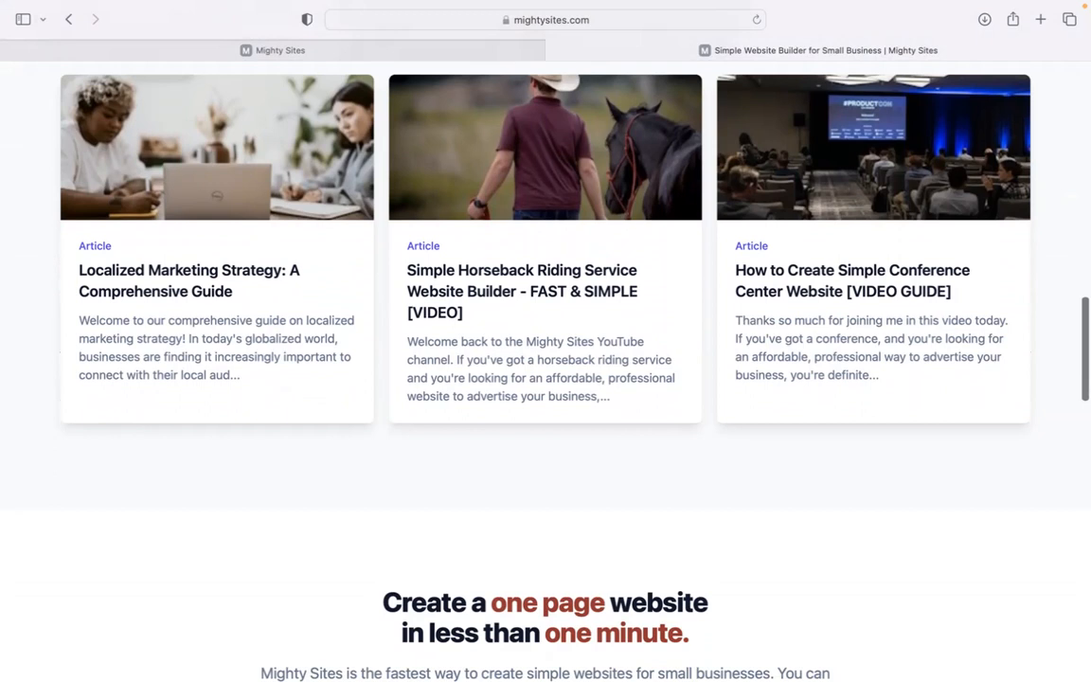
pyautogui.scroll(-8, 545, 341)
pyautogui.scroll(-5, 545, 340)
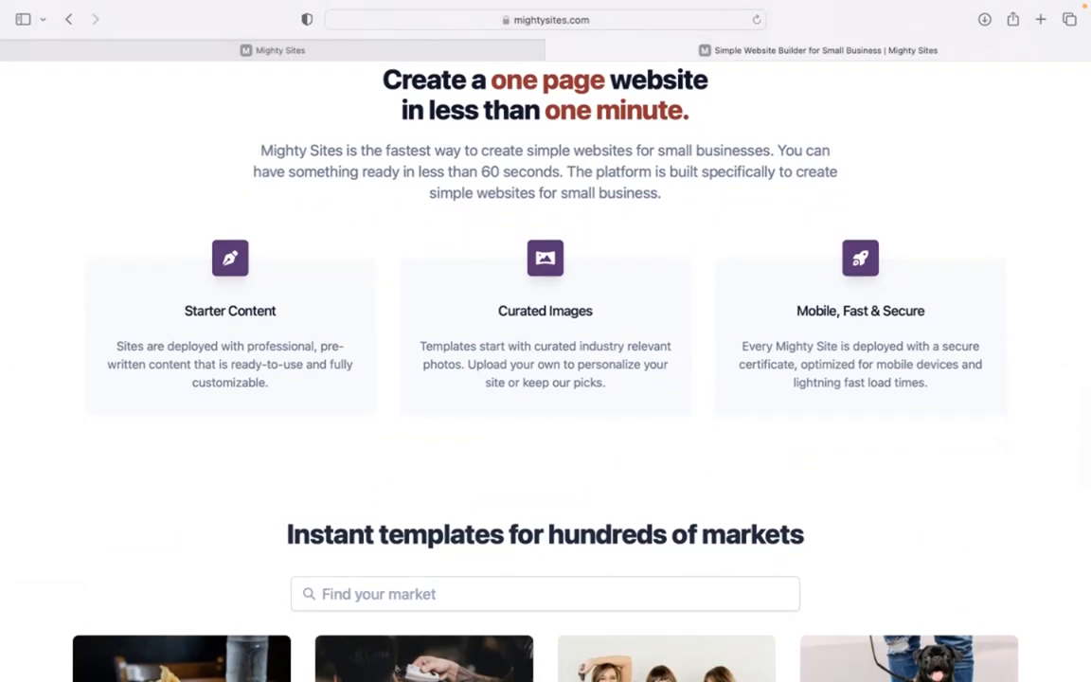
pyautogui.click(380, 54)
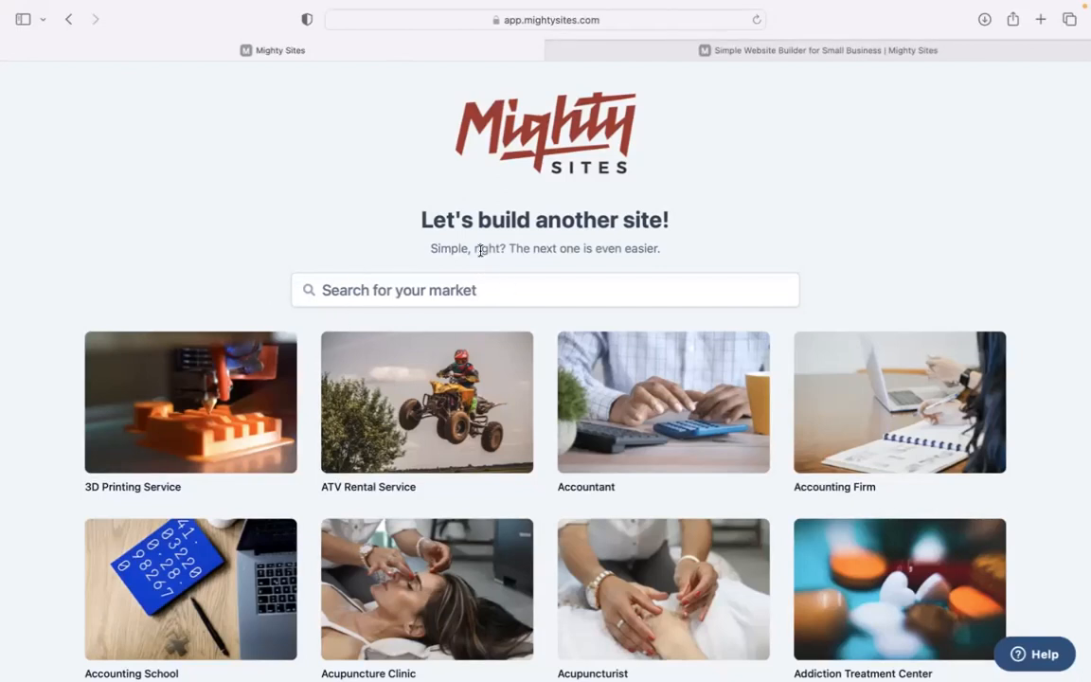
pyautogui.scroll(-10, 322, 230)
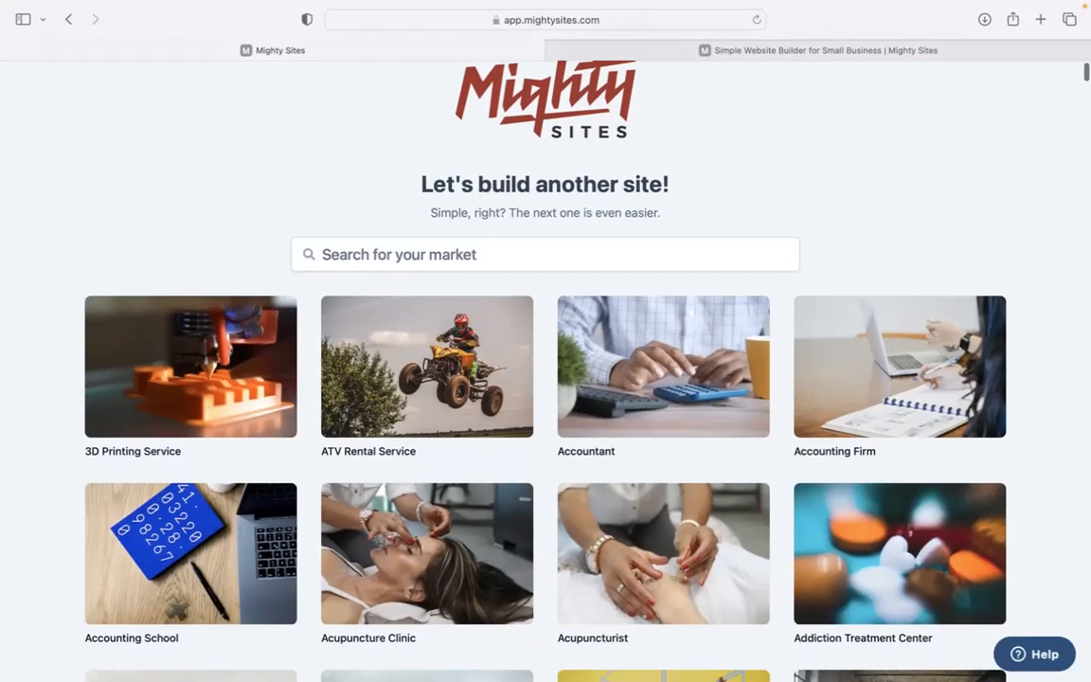
pyautogui.scroll(-8, 546, 369)
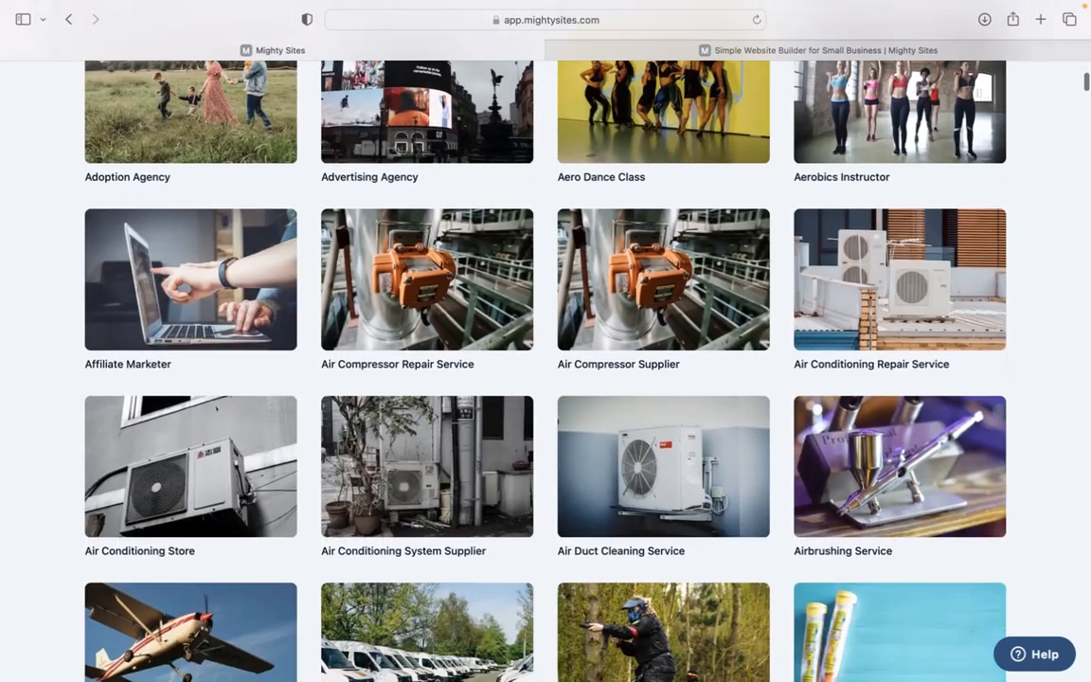
pyautogui.scroll(-6, 546, 369)
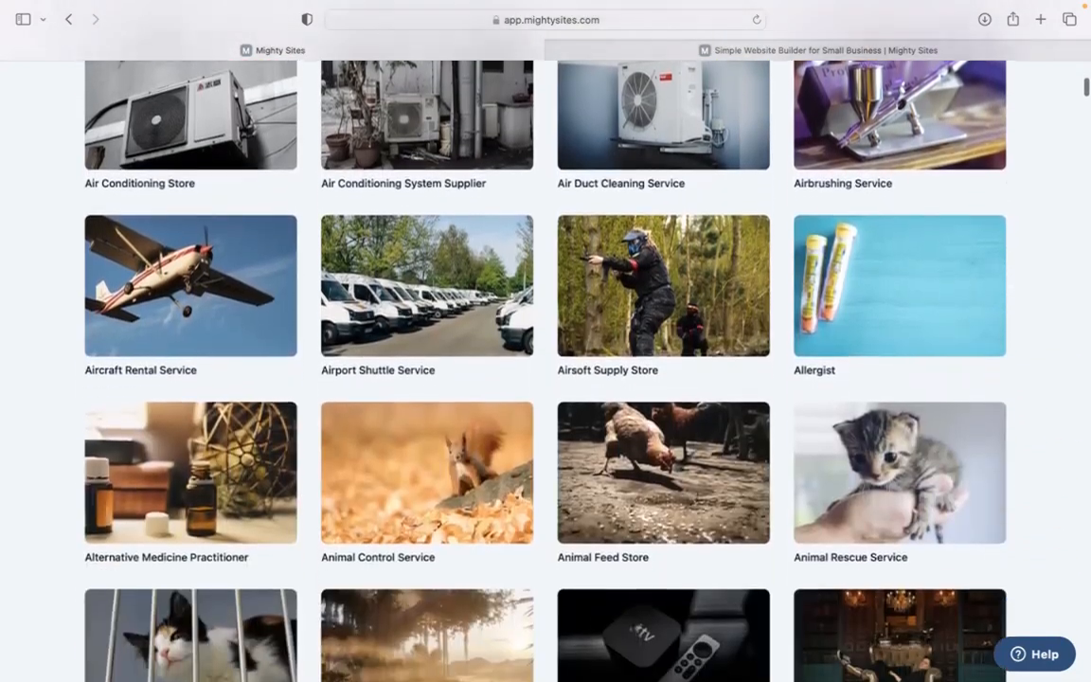
pyautogui.scroll(18, 546, 369)
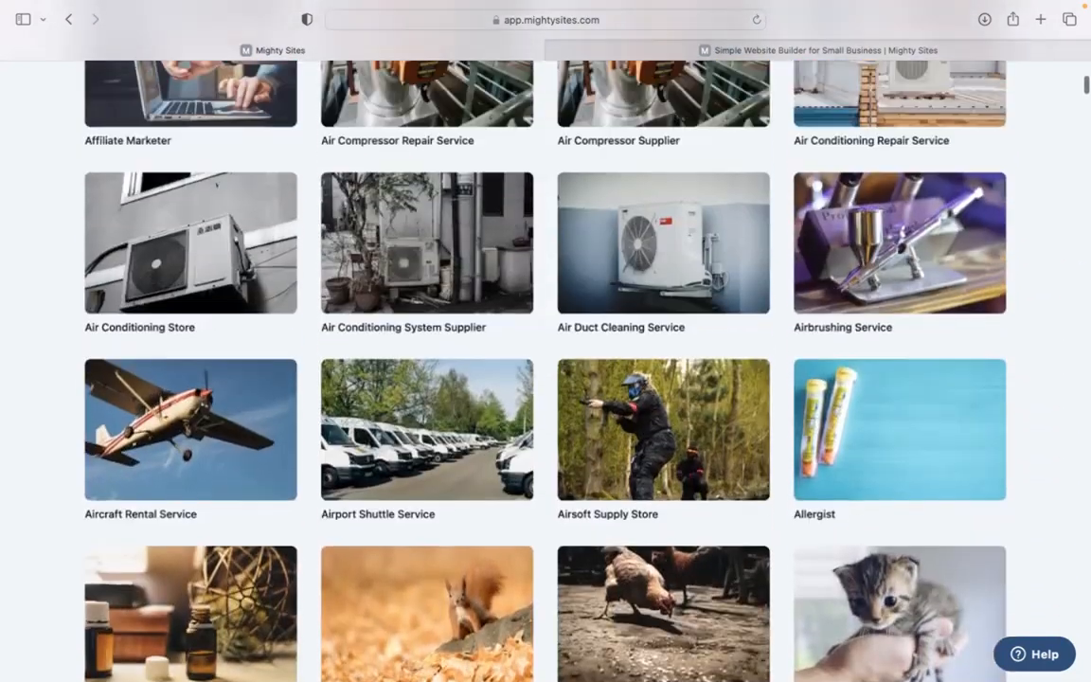
pyautogui.scroll(5, 469, 237)
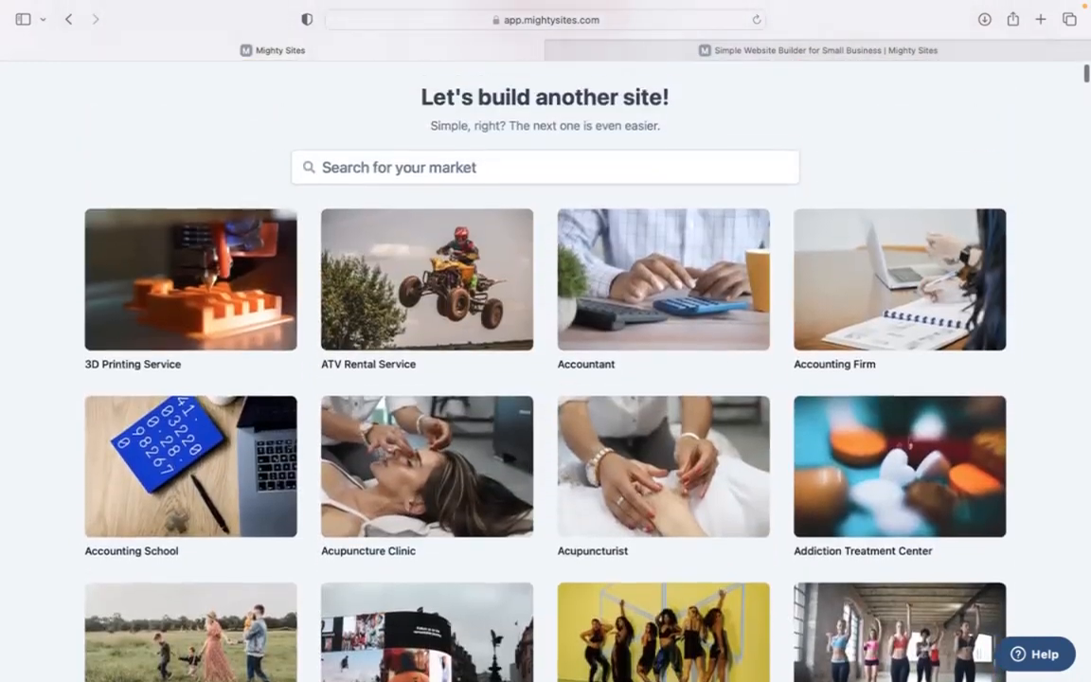
# Search the markets for 'boxing gym' and choose the Boxing Gym template
pyautogui.click(491, 219)
pyautogui.write('boxung g')
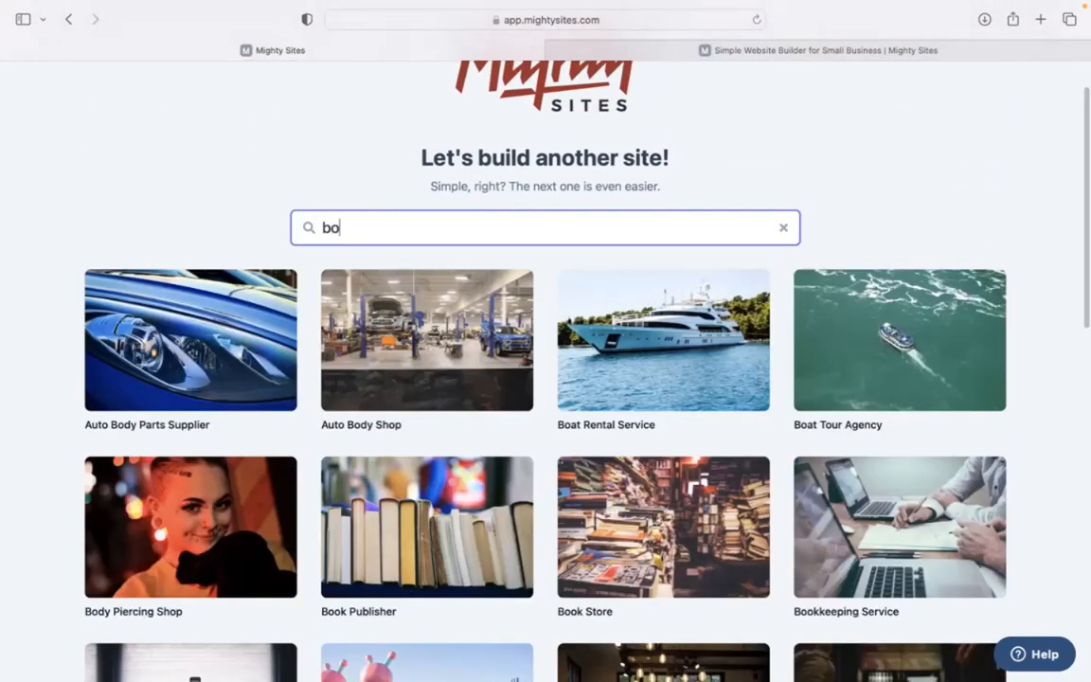
pyautogui.press('BackSpace')
pyautogui.press('BackSpace')
pyautogui.press('BackSpace')
pyautogui.press('BackSpace')
pyautogui.press('BackSpace')
pyautogui.write('ing gym')
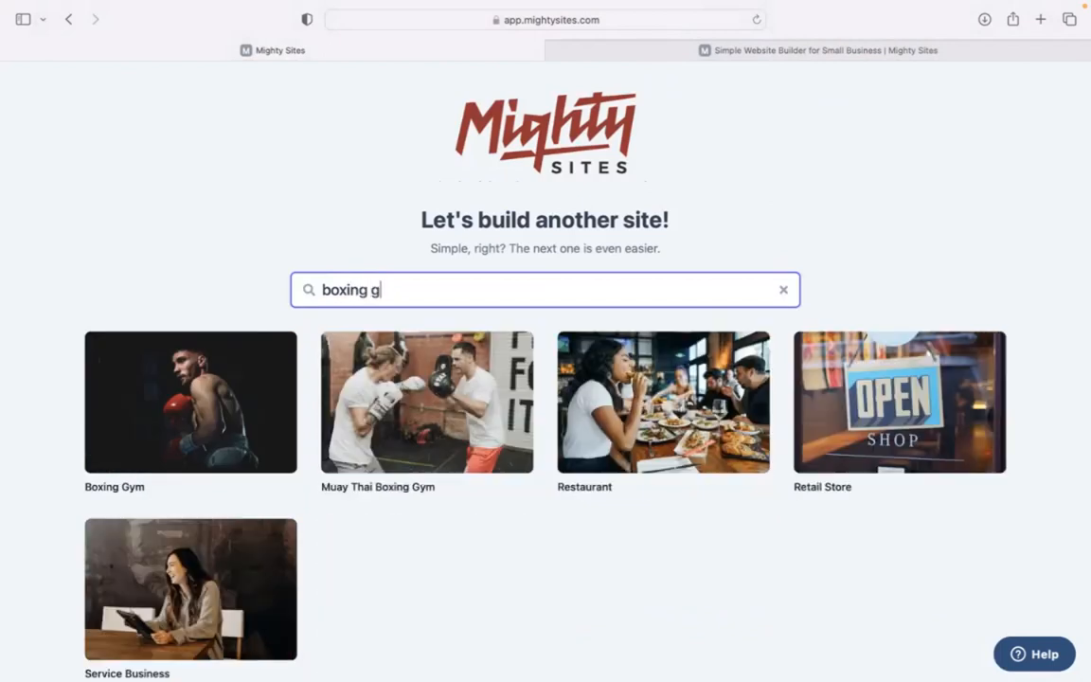
pyautogui.click(225, 407)
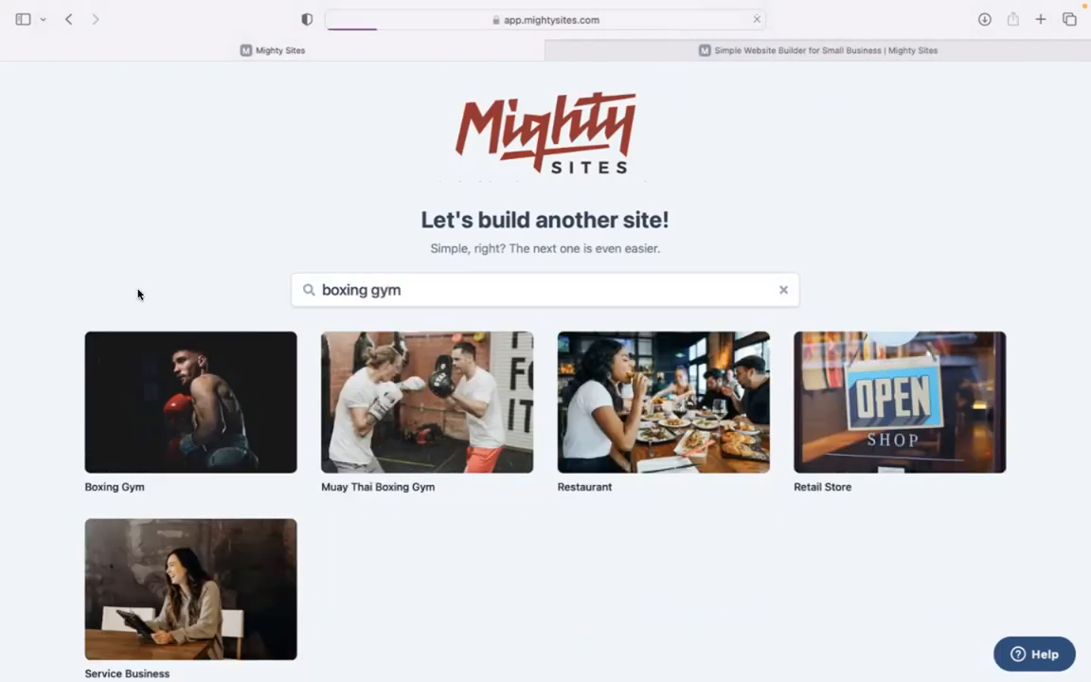
# Enter company name Warrior Tough Boxing, city Denver and state Colorado
pyautogui.write('Warrior Tough Boxing')
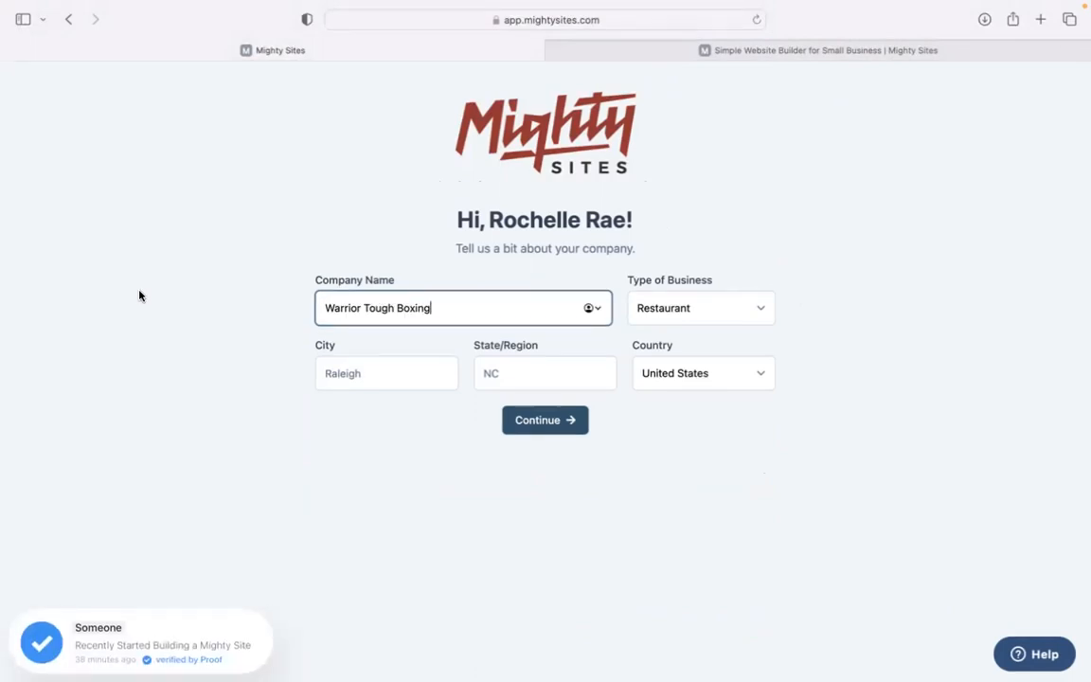
pyautogui.click(337, 370)
pyautogui.write('Denver')
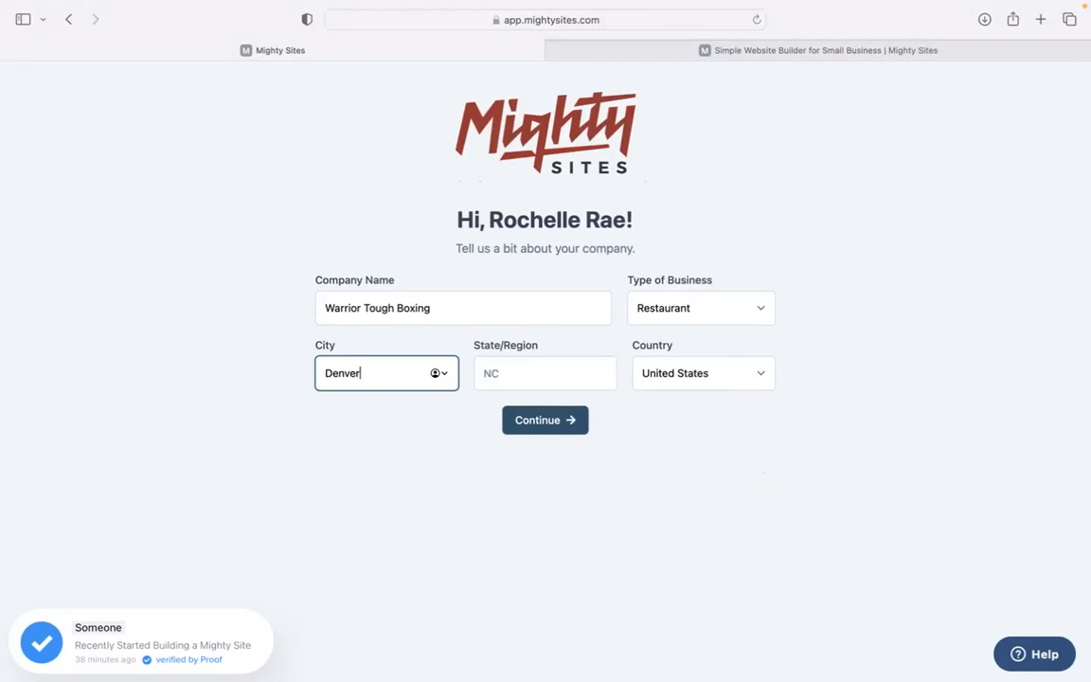
pyautogui.press('Tab')
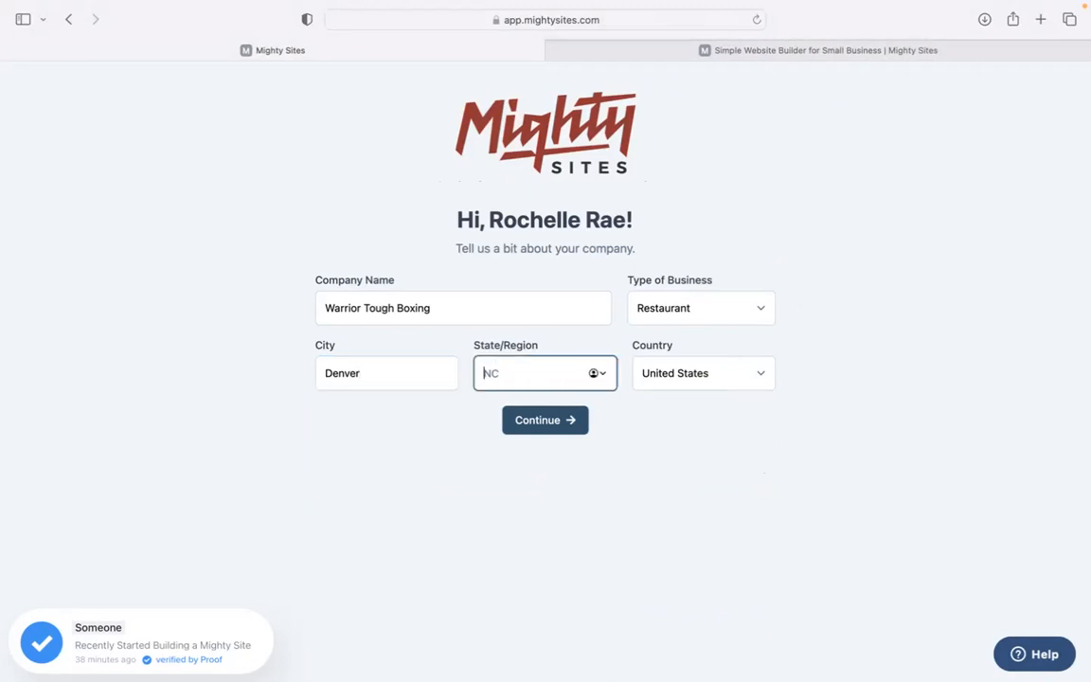
pyautogui.write('col')
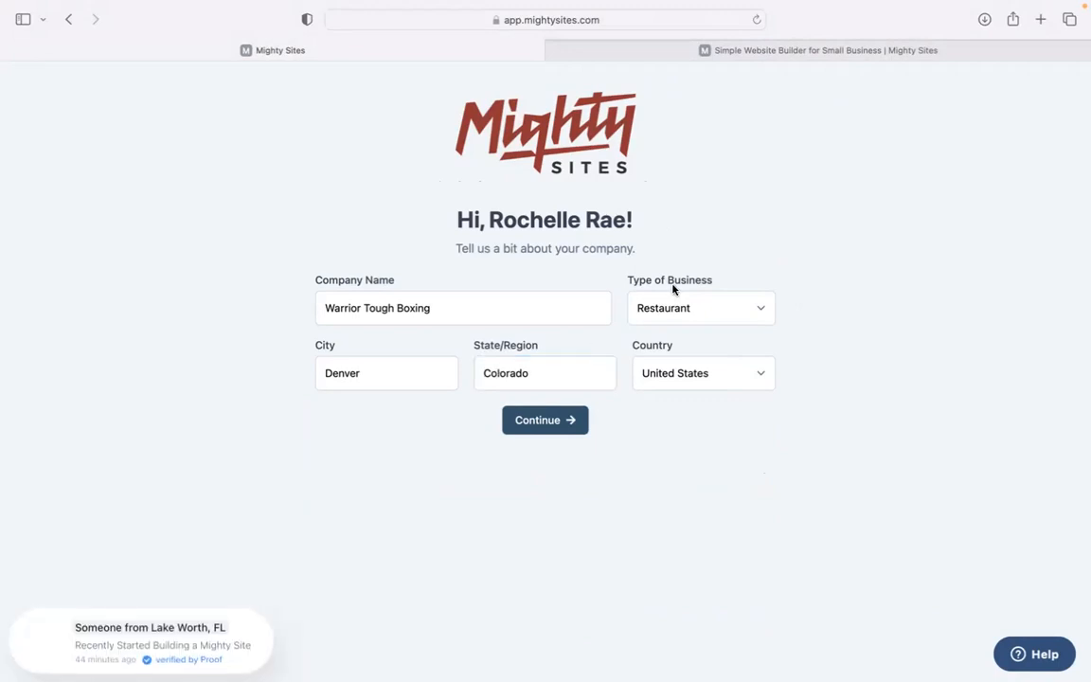
# Set the business type to Service and submit to generate the site
pyautogui.click(680, 306)
pyautogui.click(685, 334)
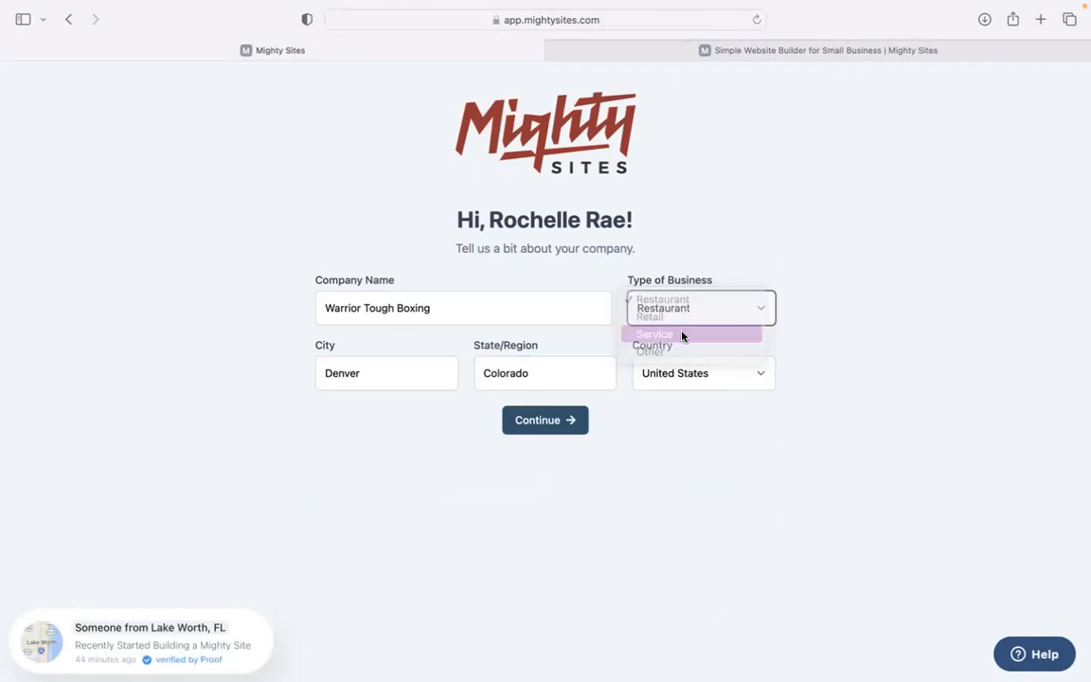
pyautogui.click(559, 422)
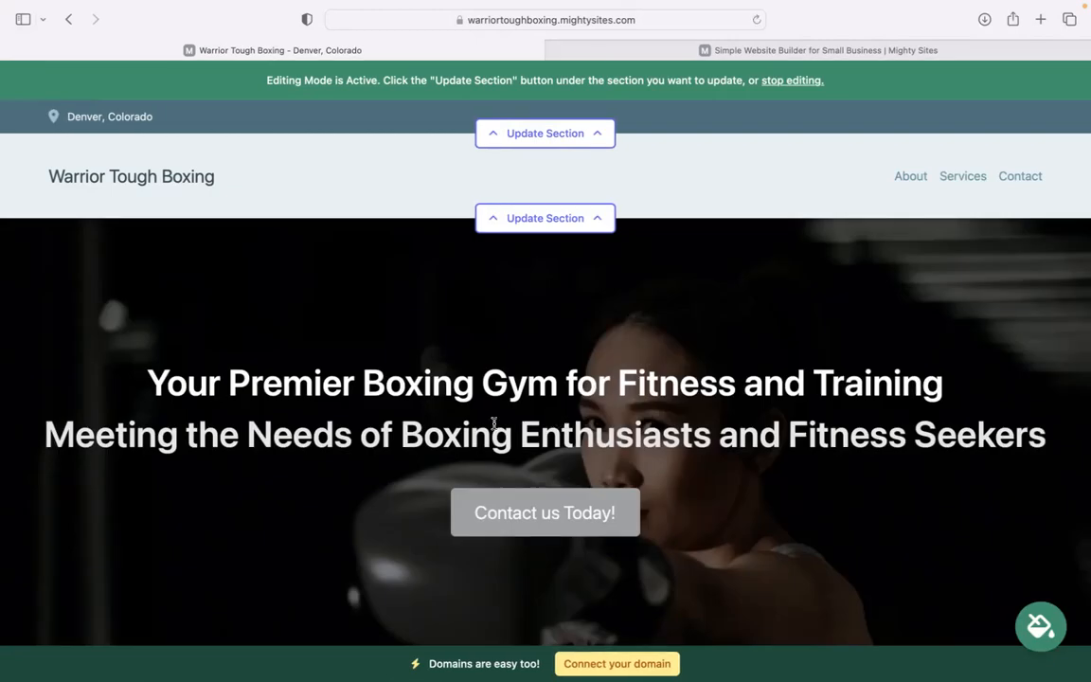
pyautogui.scroll(-5, 494, 424)
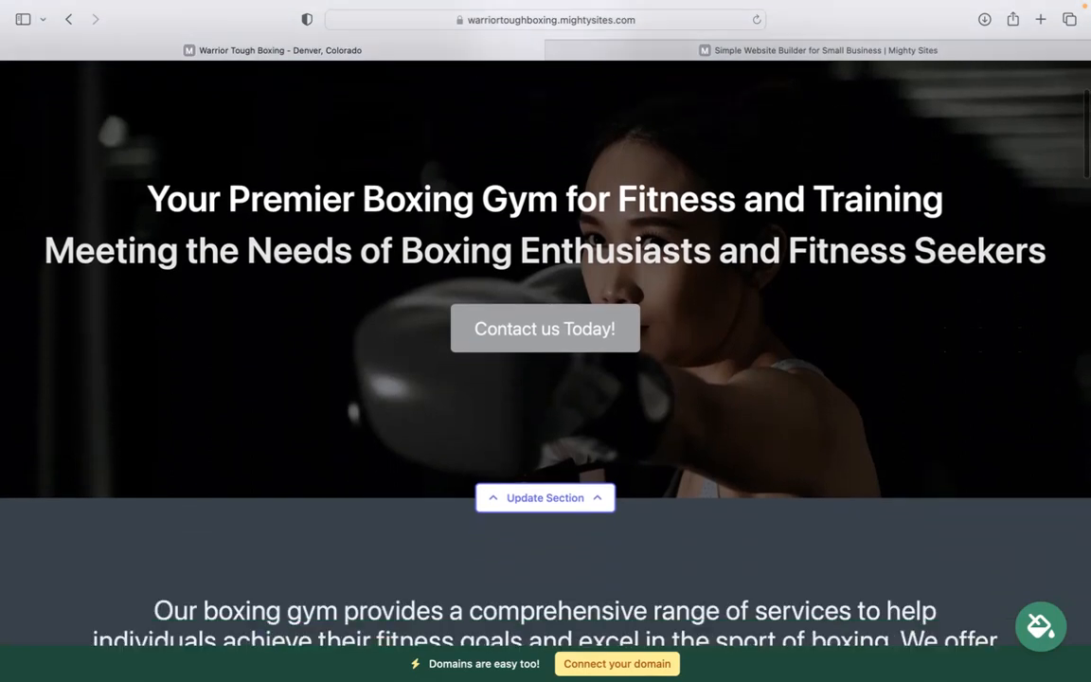
pyautogui.scroll(-6, 210, 207)
pyautogui.moveTo(131, 354); pyautogui.dragTo(115, 318)
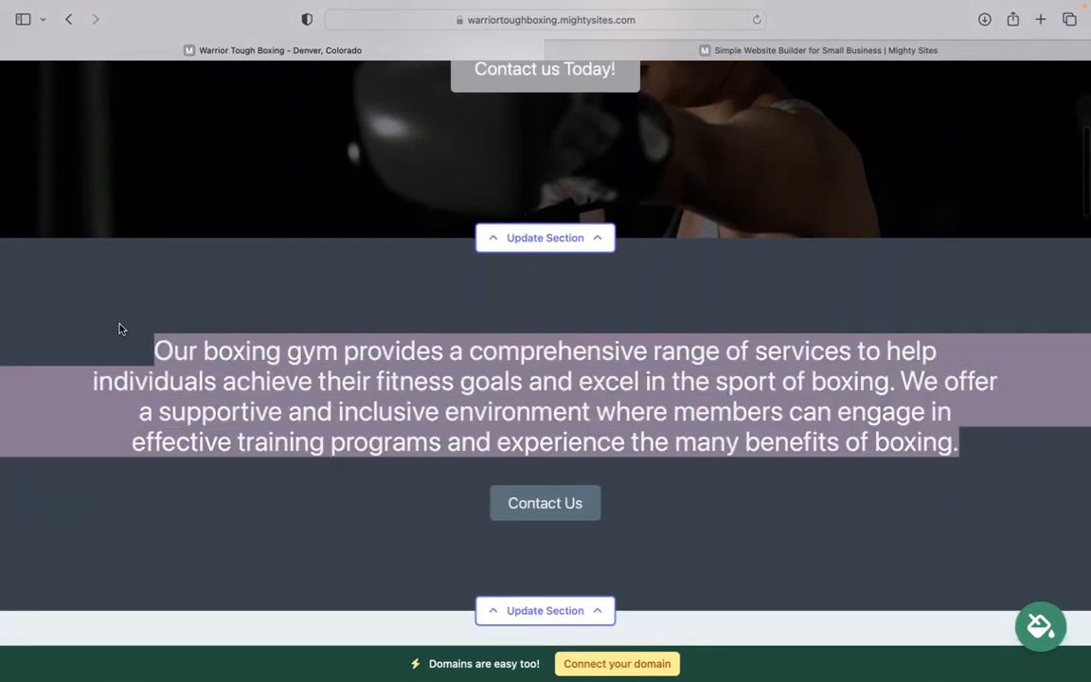
pyautogui.click(119, 326)
pyautogui.scroll(-15, 118, 326)
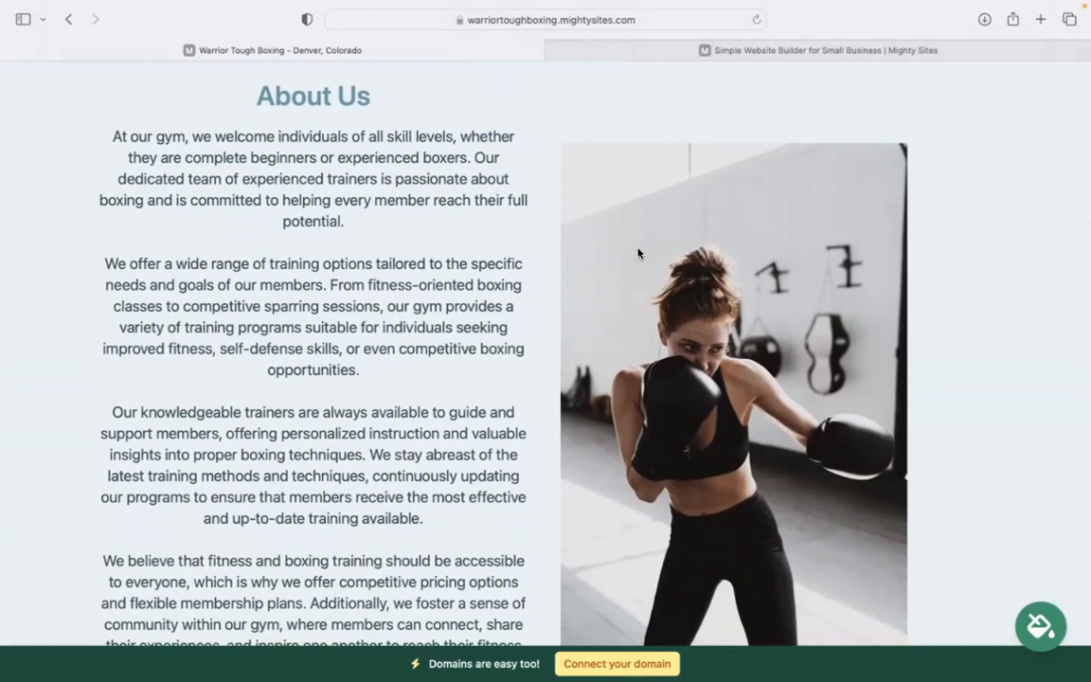
pyautogui.scroll(-20, 638, 252)
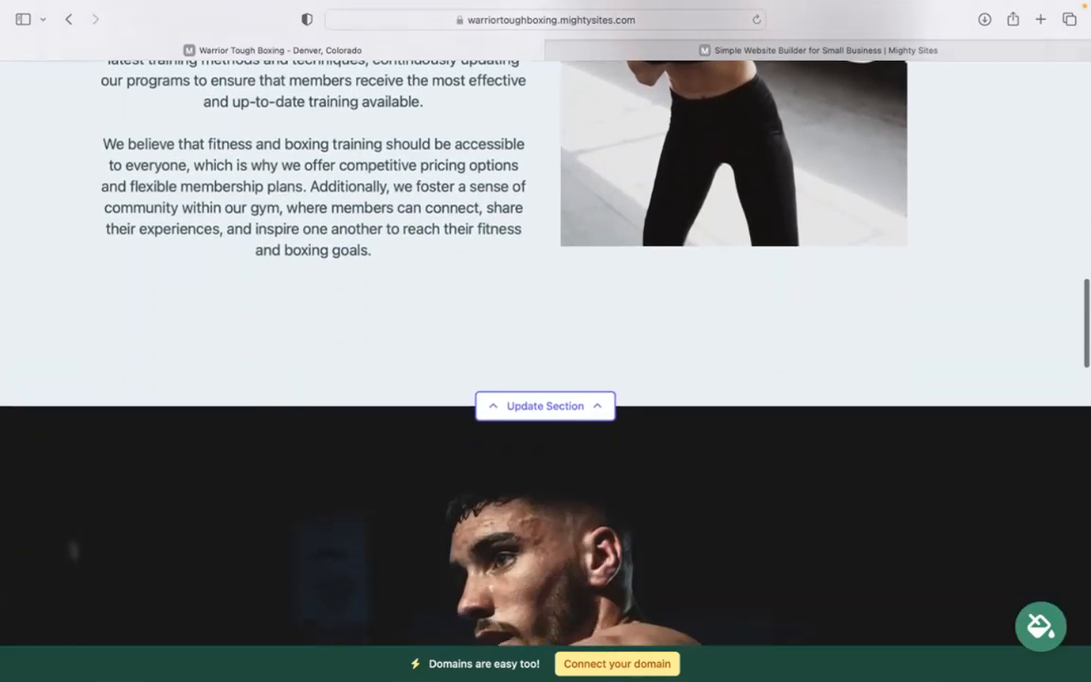
pyautogui.scroll(5, 507, 244)
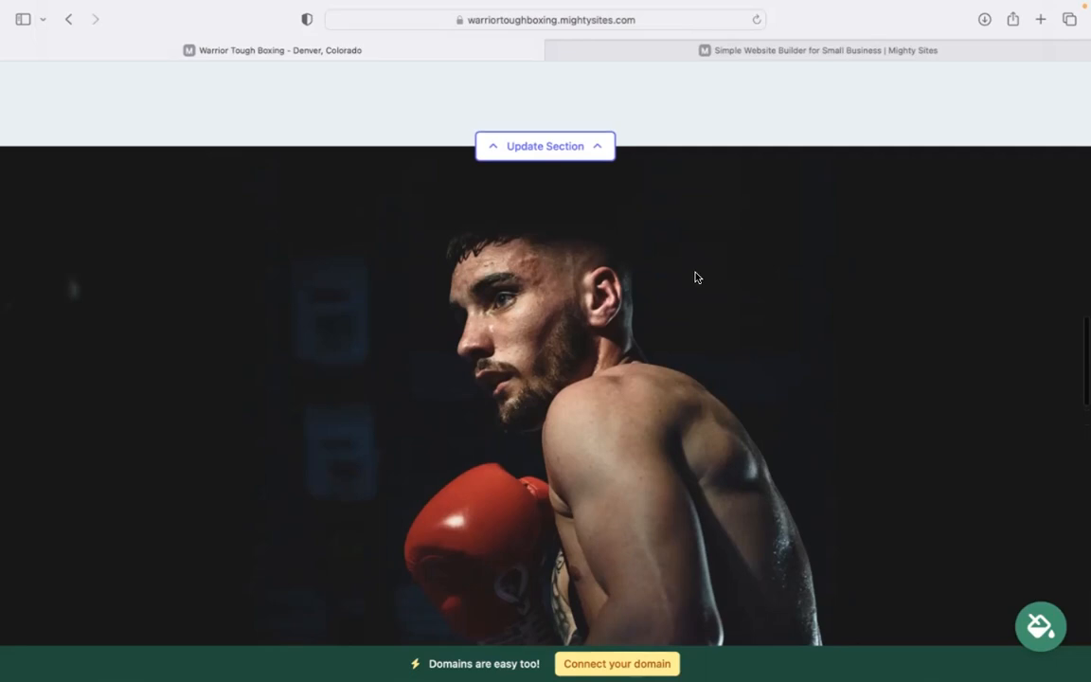
pyautogui.scroll(10, 695, 277)
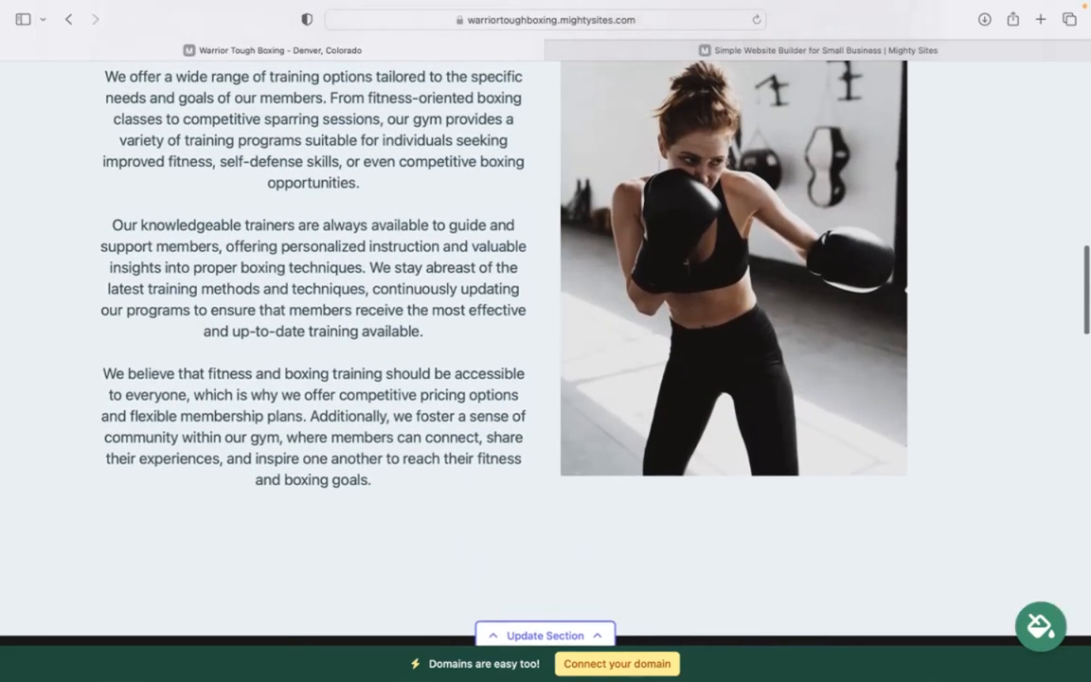
pyautogui.moveTo(394, 499); pyautogui.dragTo(209, 76)
pyautogui.scroll(3, 216, 102)
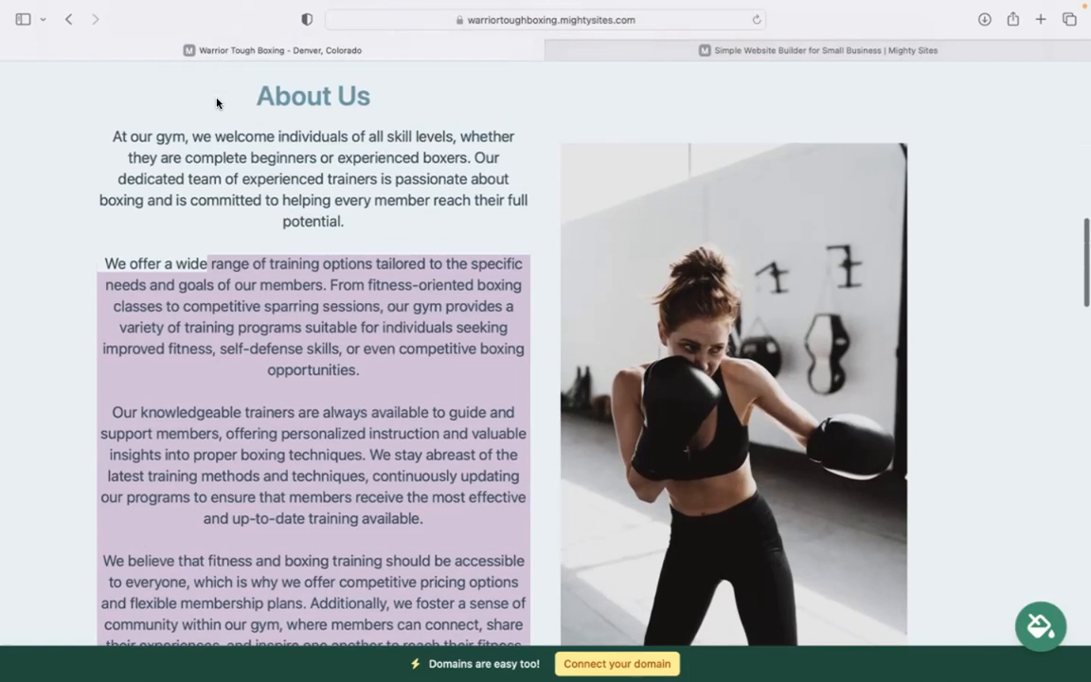
pyautogui.moveTo(115, 137); pyautogui.dragTo(359, 470)
pyautogui.click(364, 477)
pyautogui.scroll(-8, 363, 477)
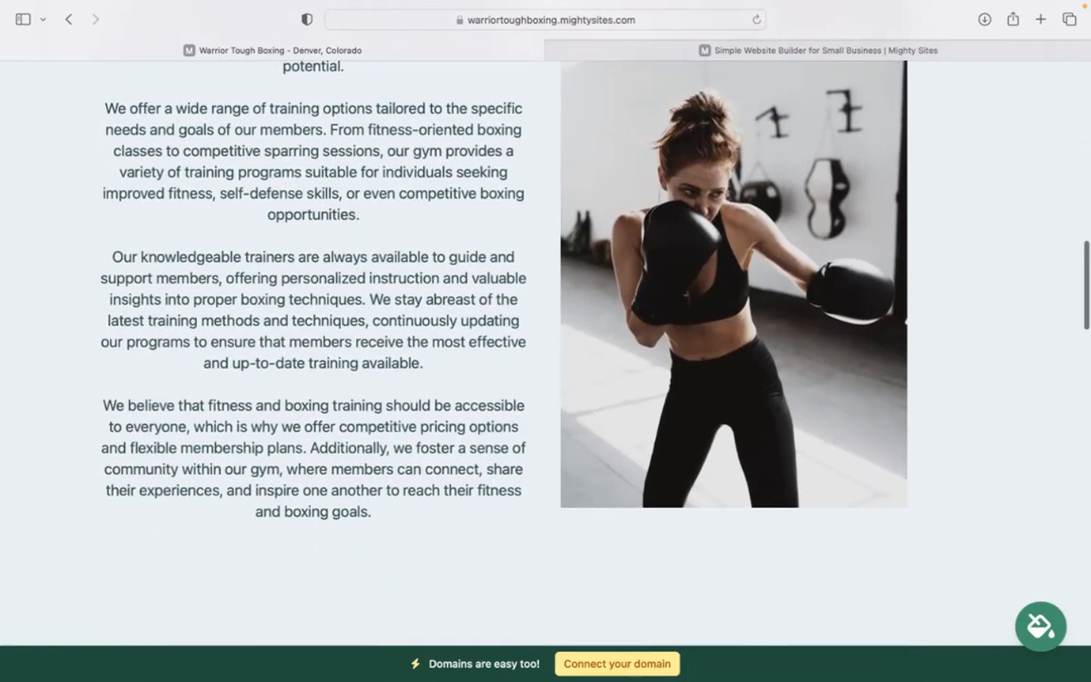
pyautogui.scroll(-10, 545, 379)
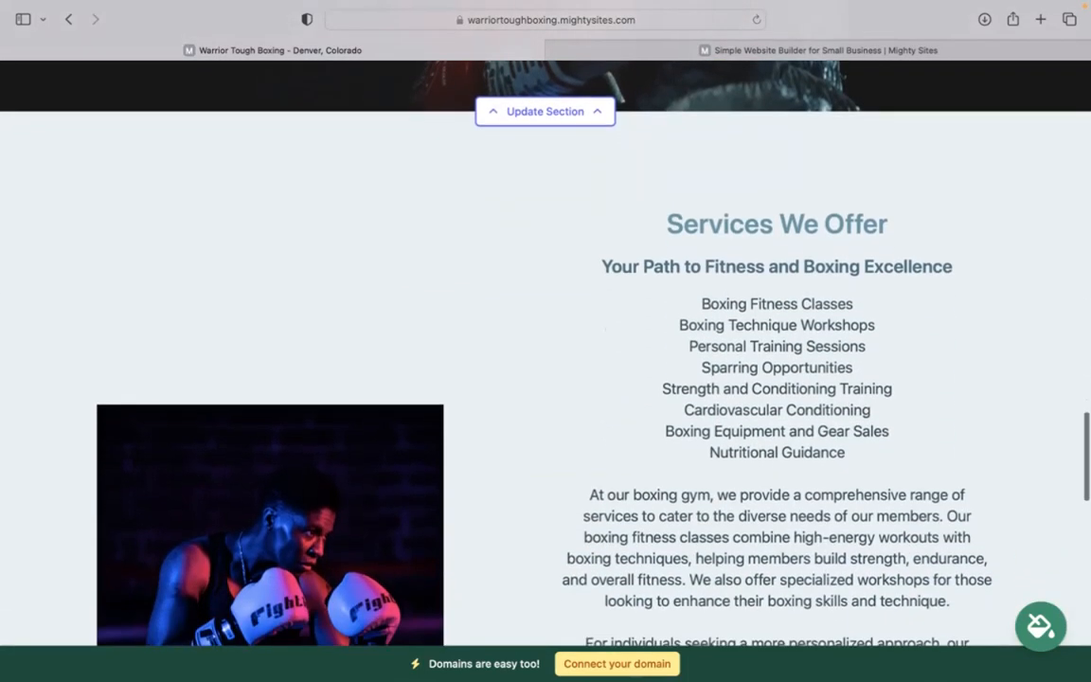
pyautogui.scroll(-8, 546, 378)
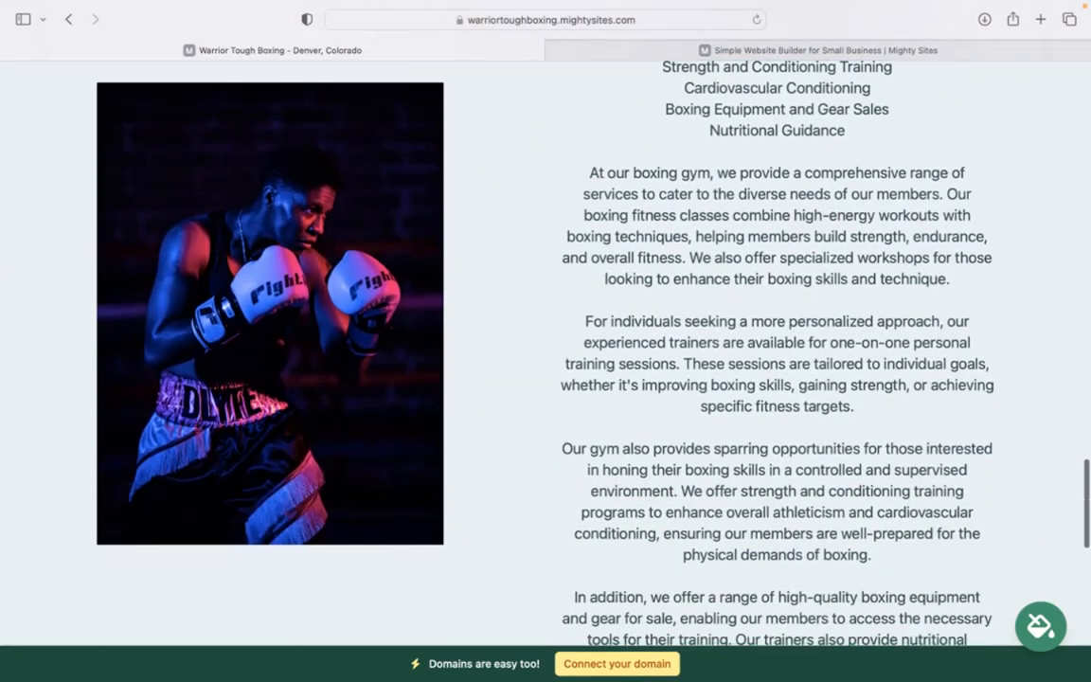
pyautogui.scroll(-9, 546, 378)
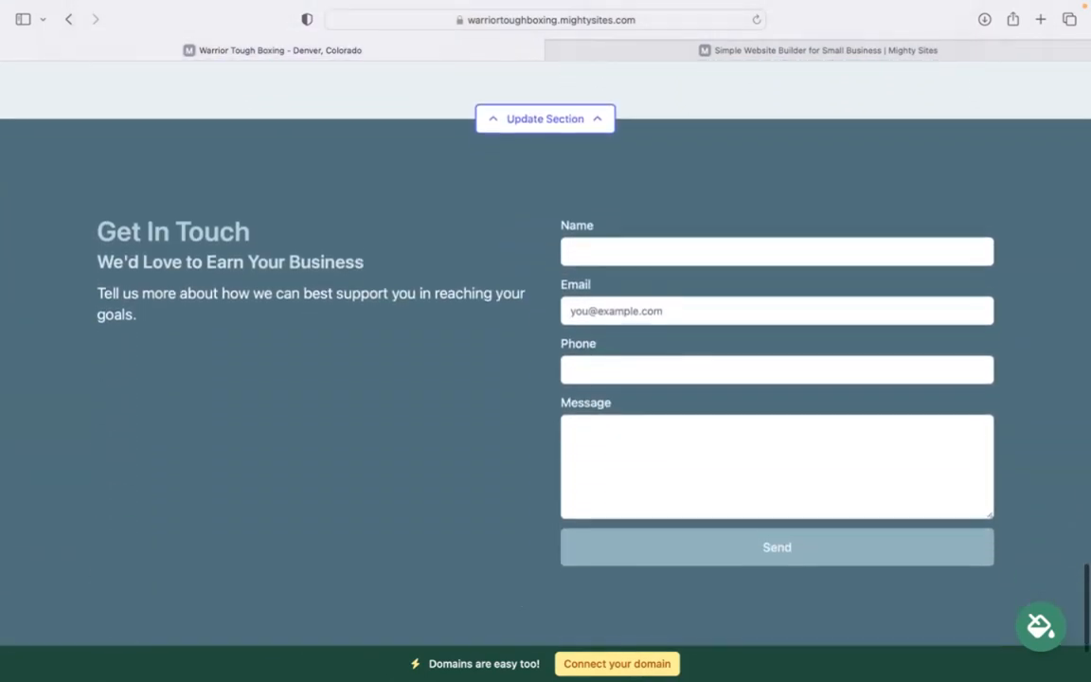
pyautogui.scroll(15, 545, 379)
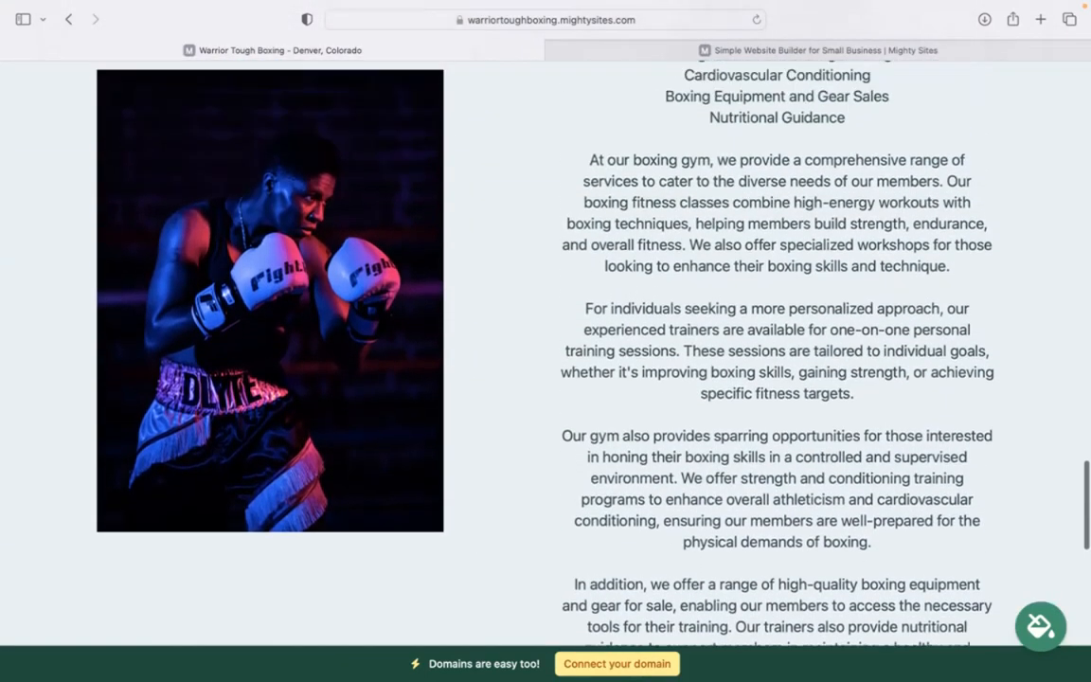
pyautogui.scroll(5, 545, 379)
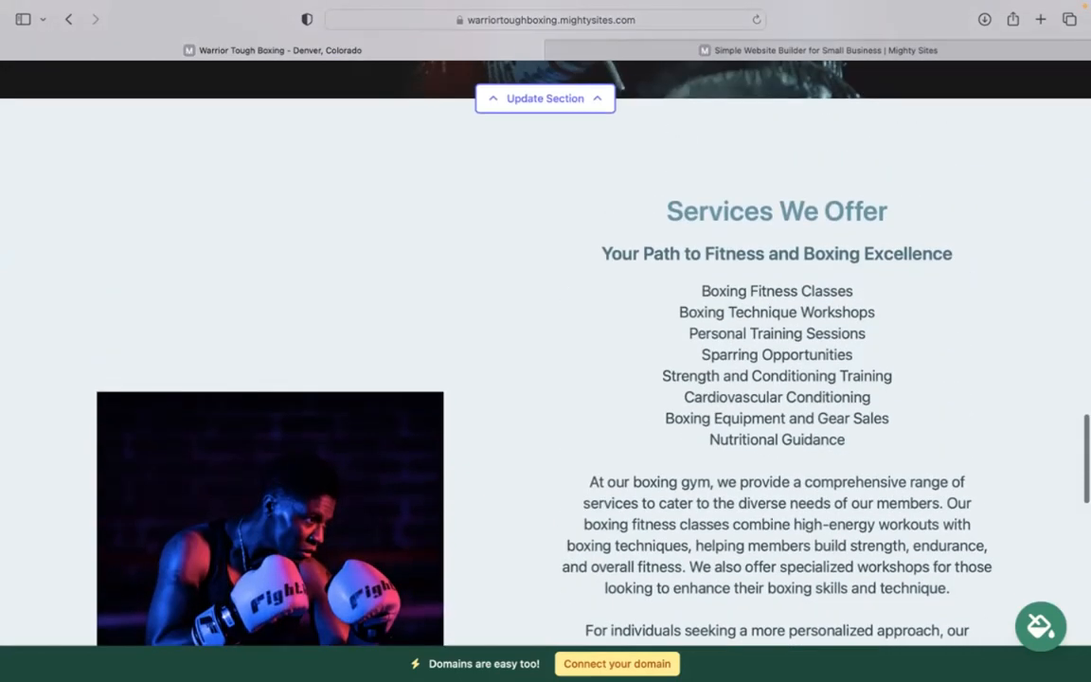
pyautogui.scroll(4, 545, 379)
pyautogui.scroll(12, 546, 378)
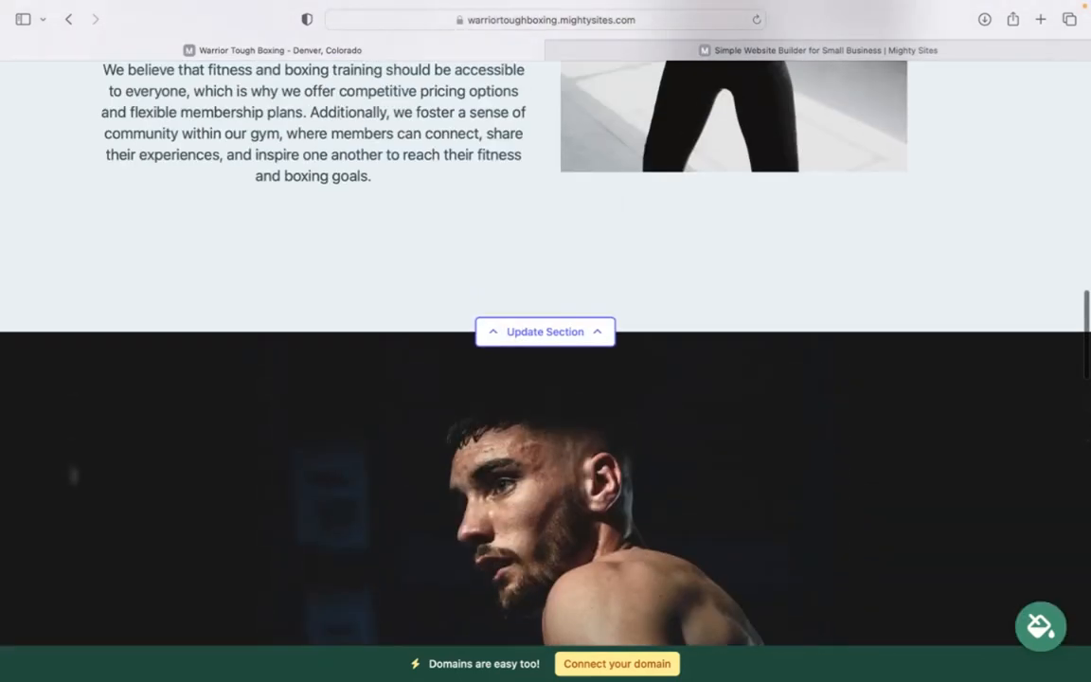
pyautogui.scroll(15, 545, 379)
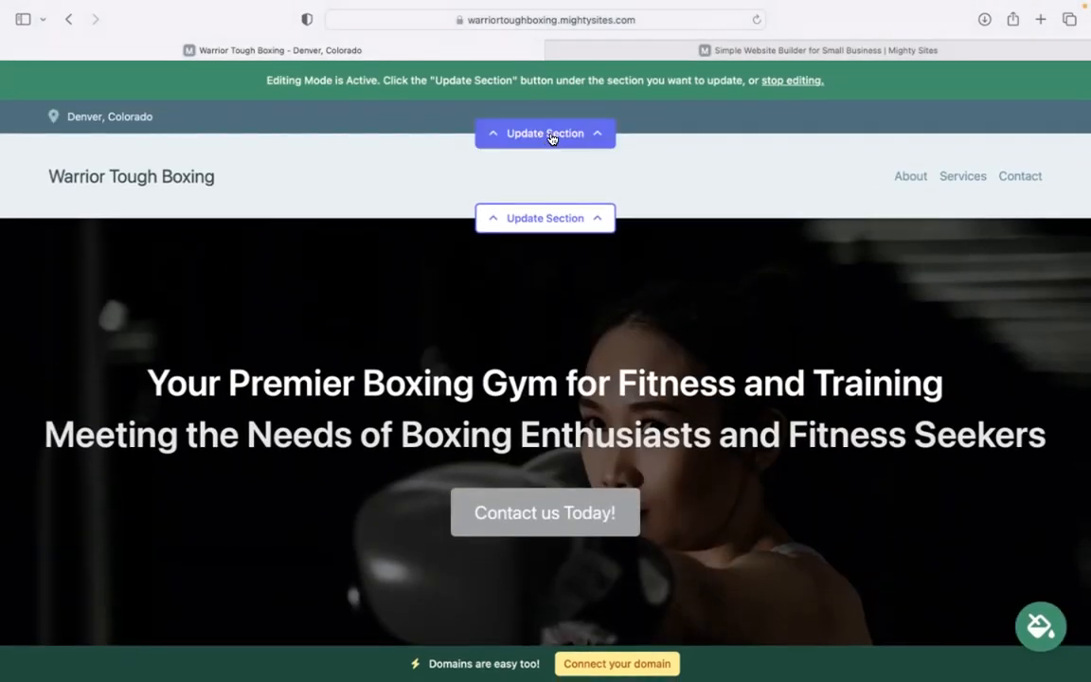
# Enter the gym's email, show it on the site, and fill in the phone number
pyautogui.click(569, 140)
pyautogui.click(611, 244)
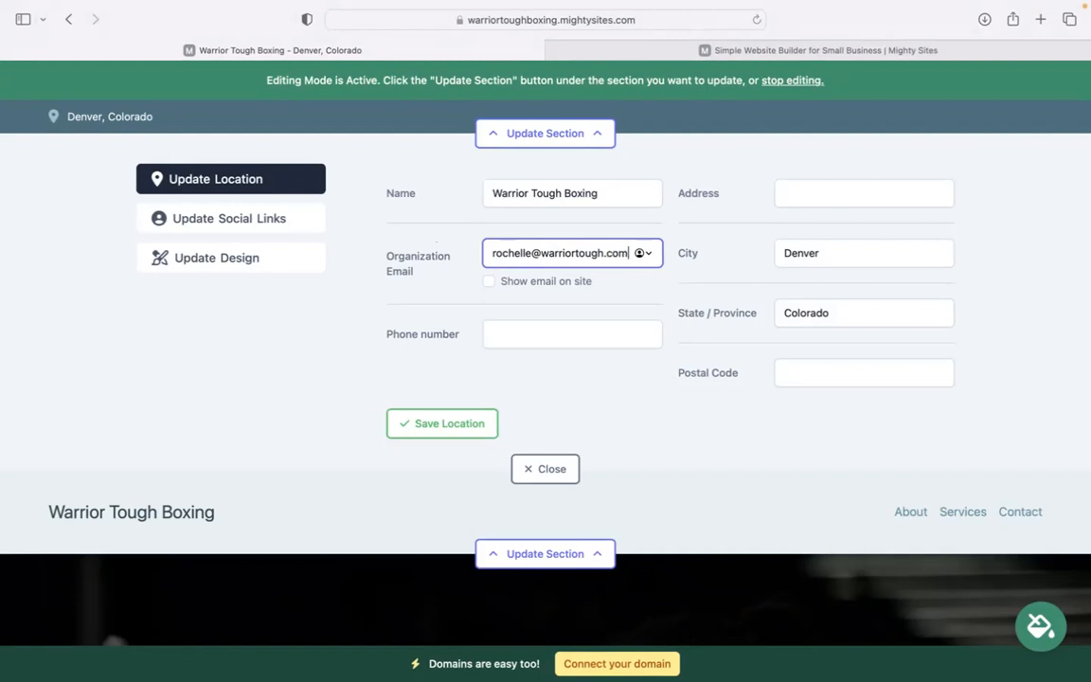
pyautogui.click(490, 282)
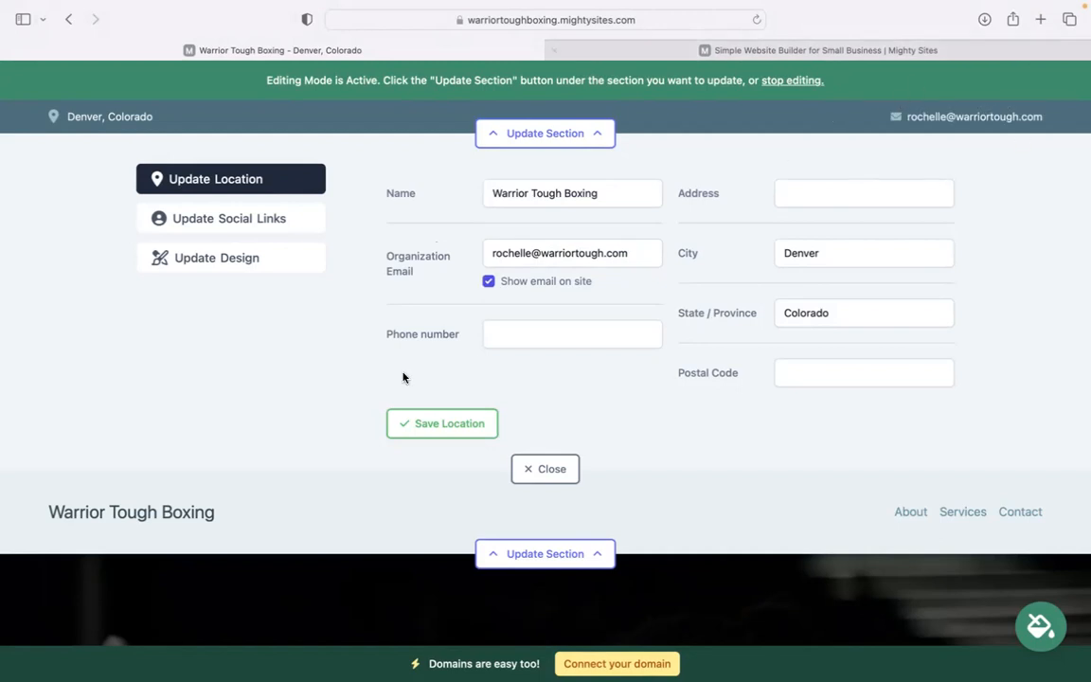
pyautogui.click(554, 339)
pyautogui.write('4740')
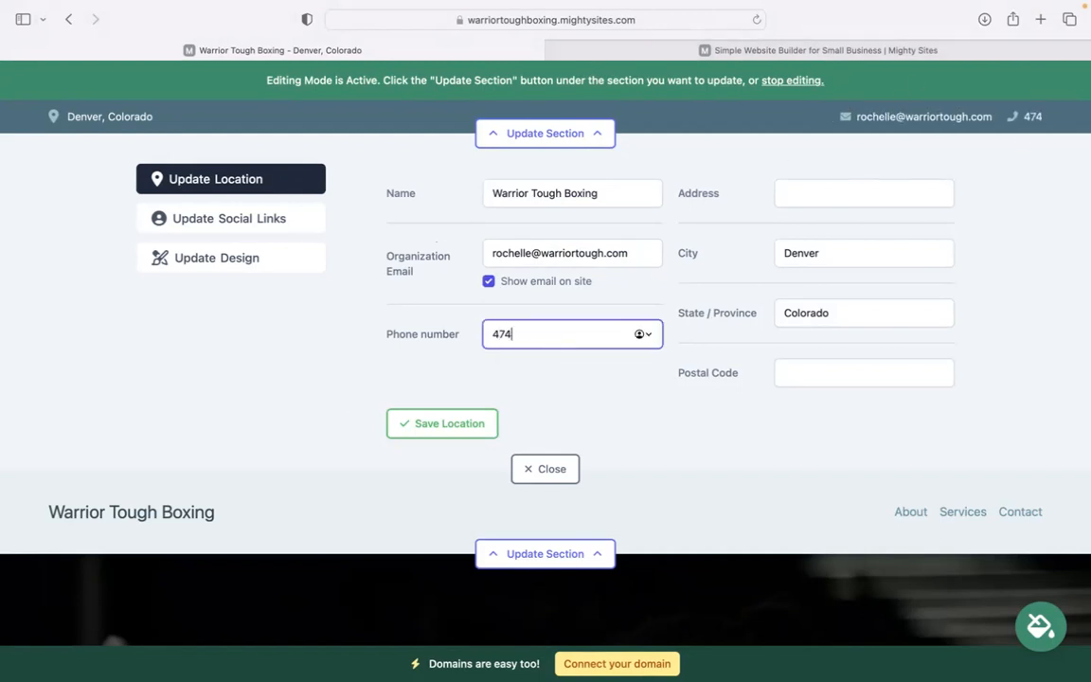
pyautogui.press('BackSpace')
pyautogui.write('-39393')
pyautogui.press('BackSpace')
# Enter the gym's street address and postal code, save the location, and close Social Links
pyautogui.click(783, 193)
pyautogui.click(801, 379)
pyautogui.write('40933')
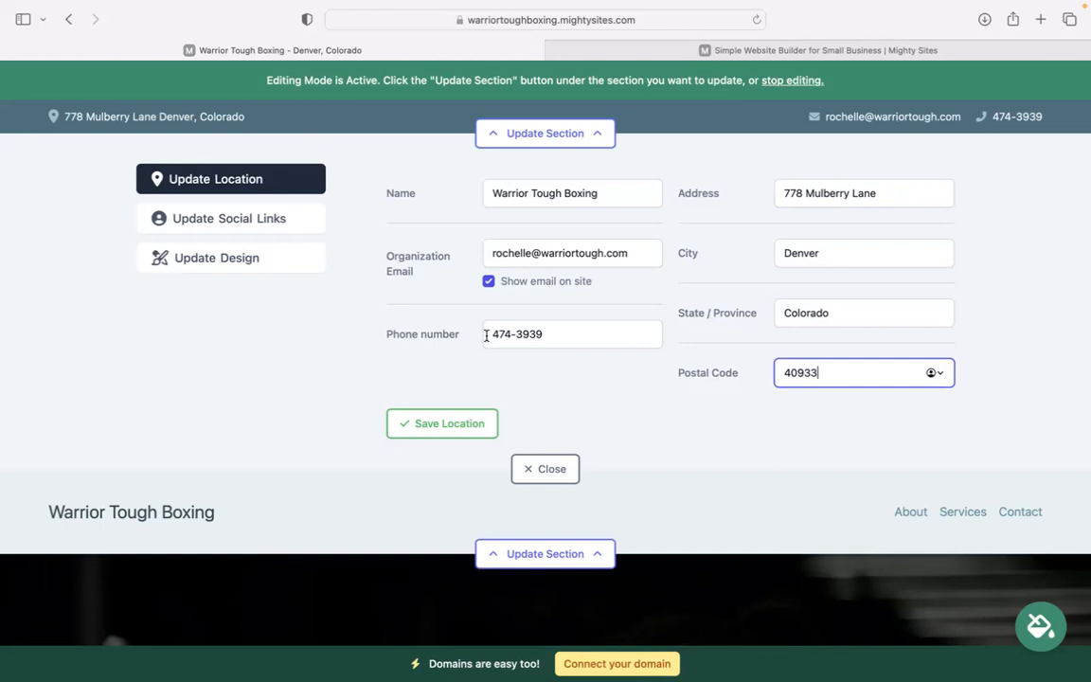
pyautogui.click(445, 423)
pyautogui.click(265, 218)
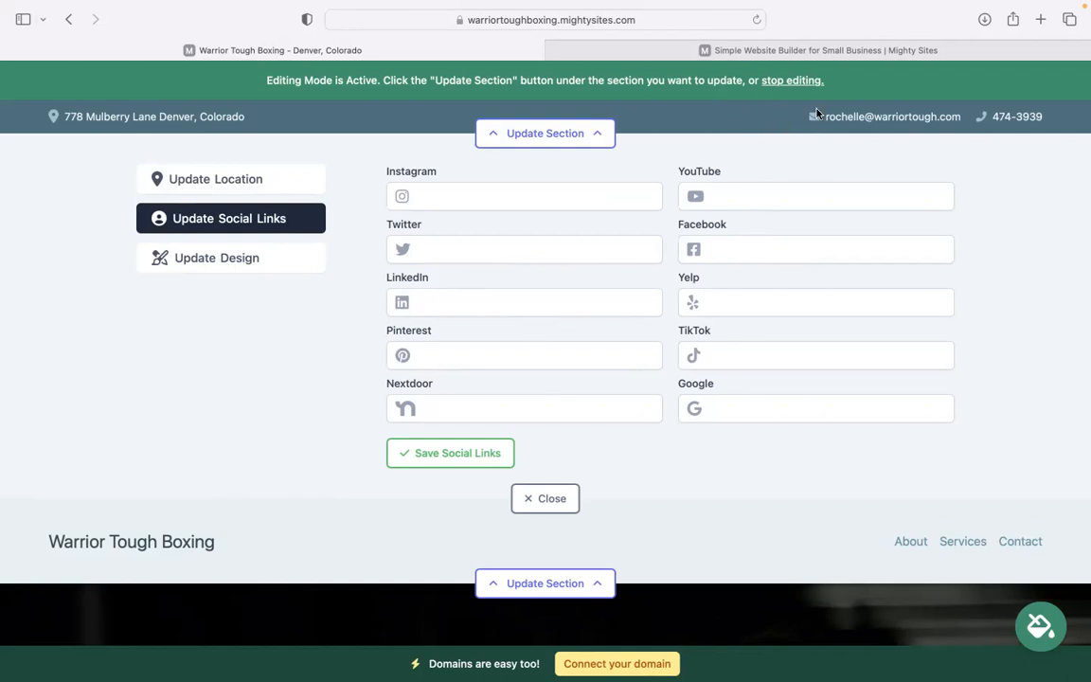
pyautogui.click(557, 498)
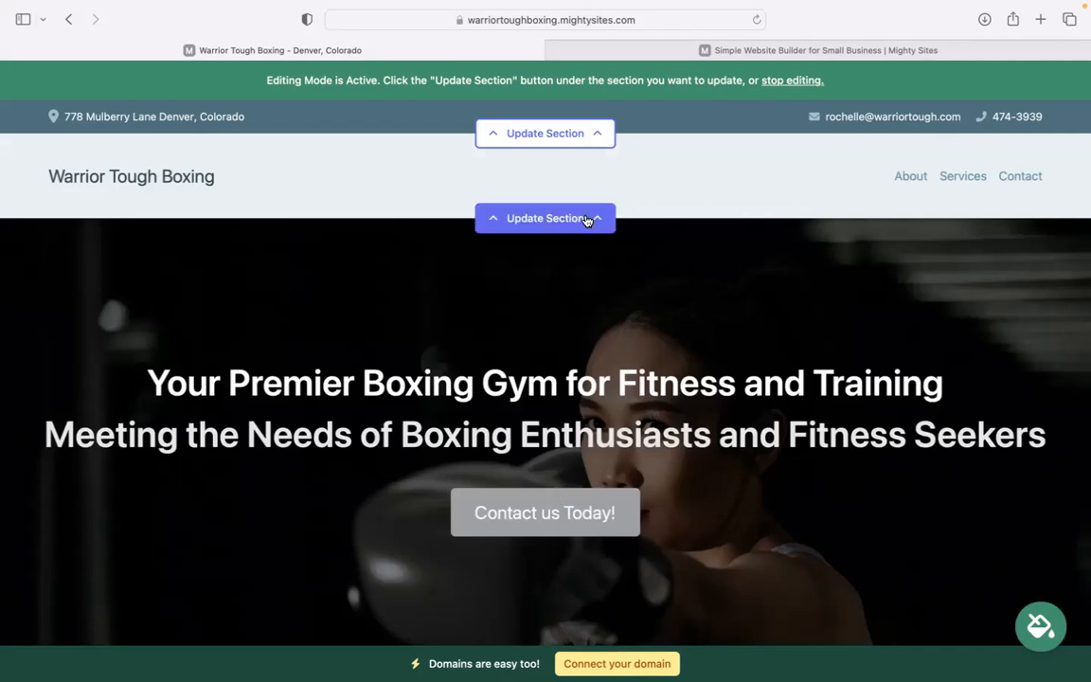
# Upload 'Mighty Sites Logo YouTube.png' as the header logo and save it
pyautogui.click(587, 220)
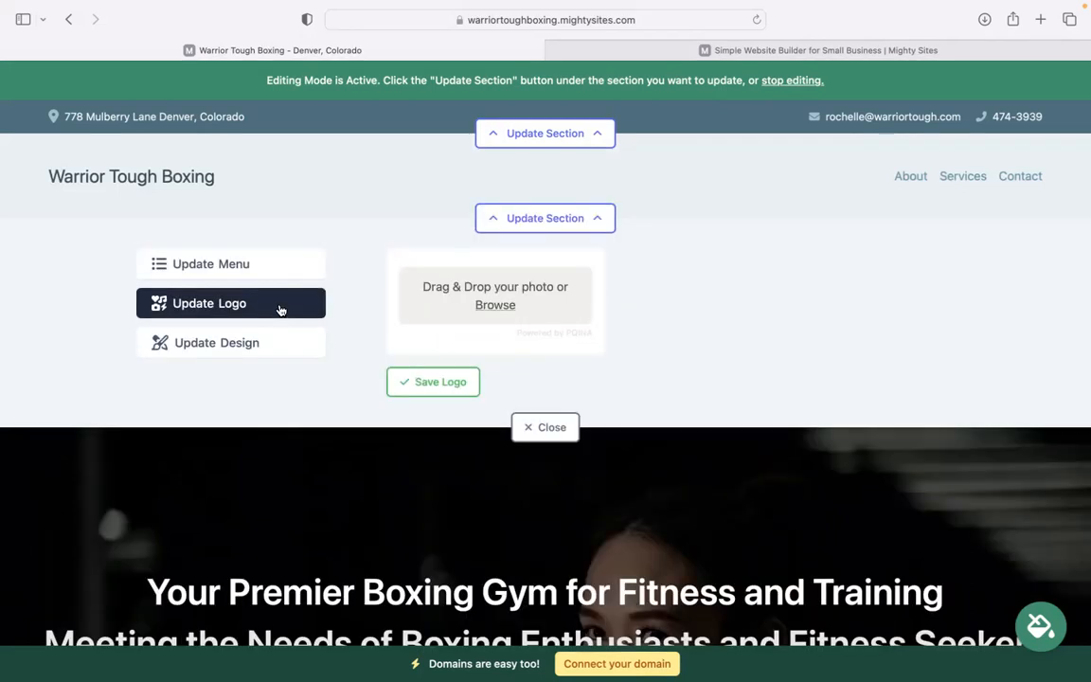
pyautogui.click(491, 305)
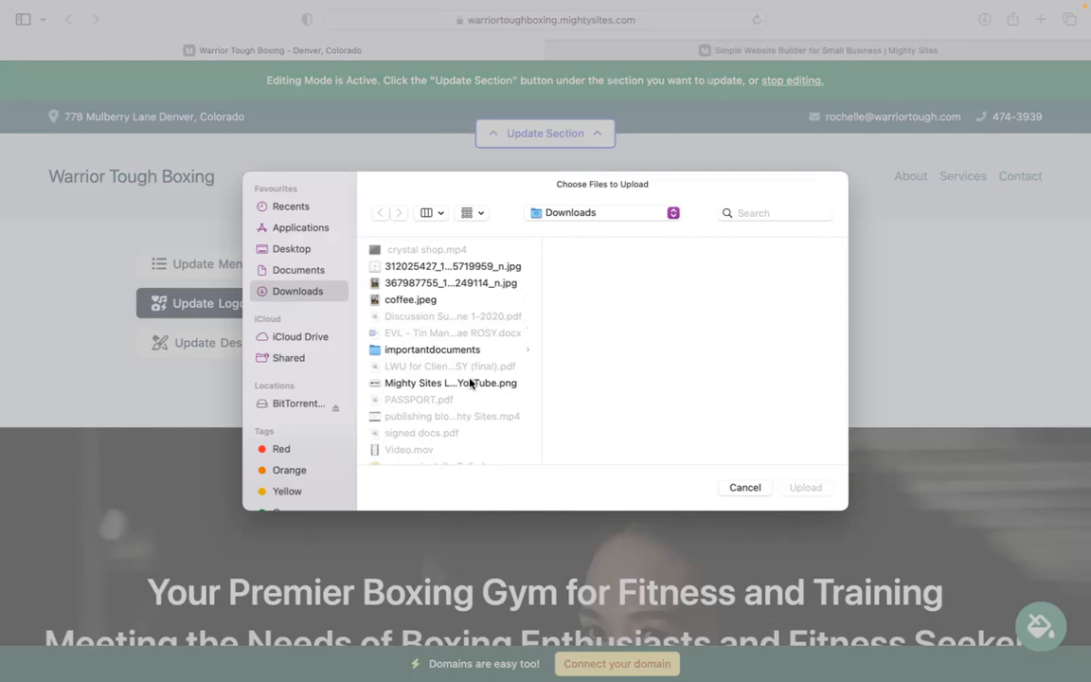
pyautogui.click(470, 383)
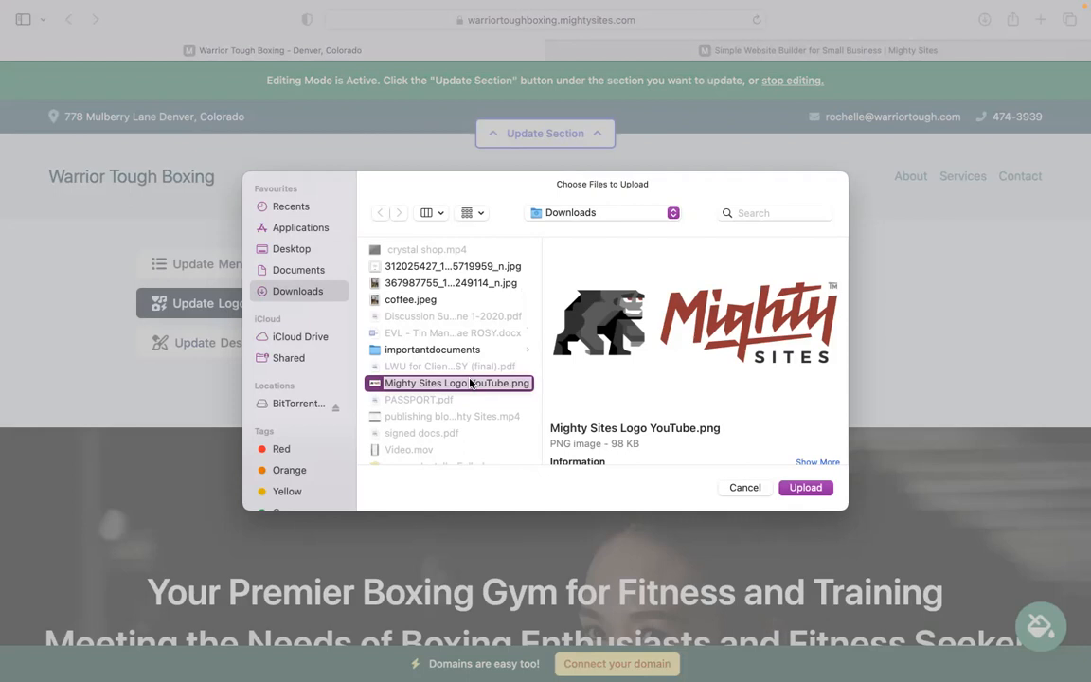
pyautogui.click(806, 487)
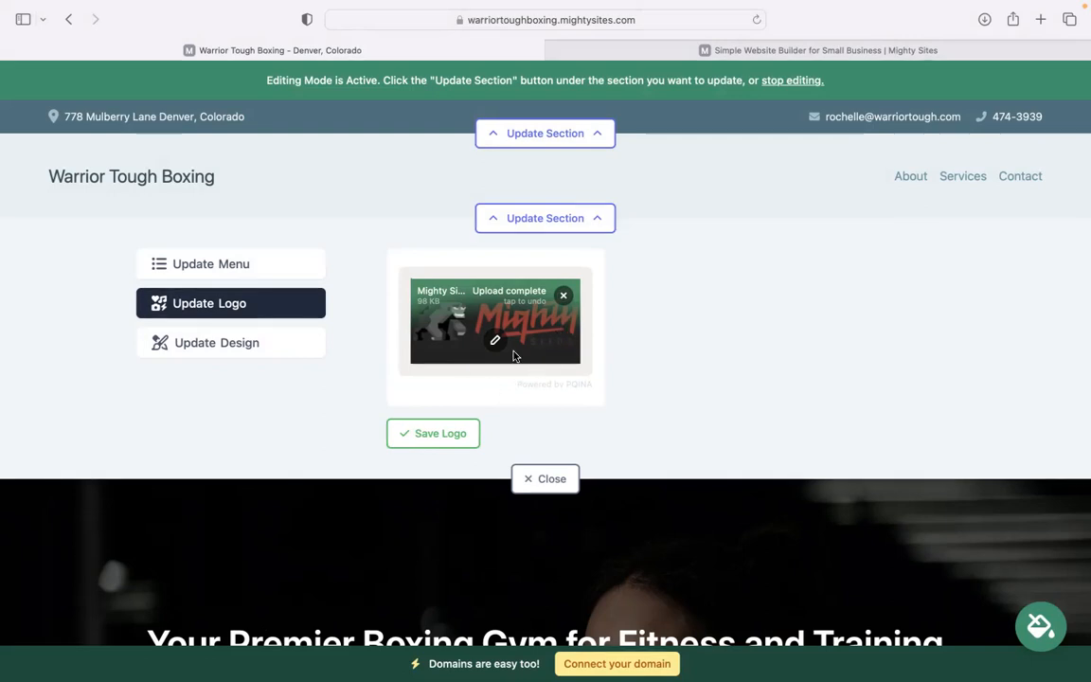
pyautogui.click(434, 437)
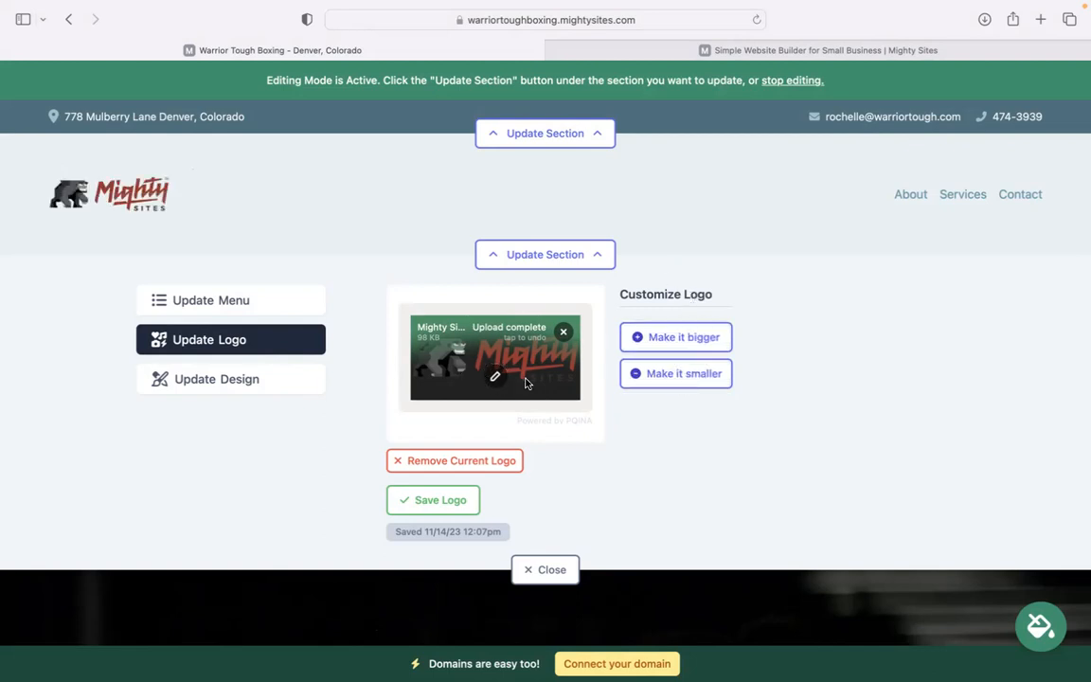
pyautogui.click(544, 569)
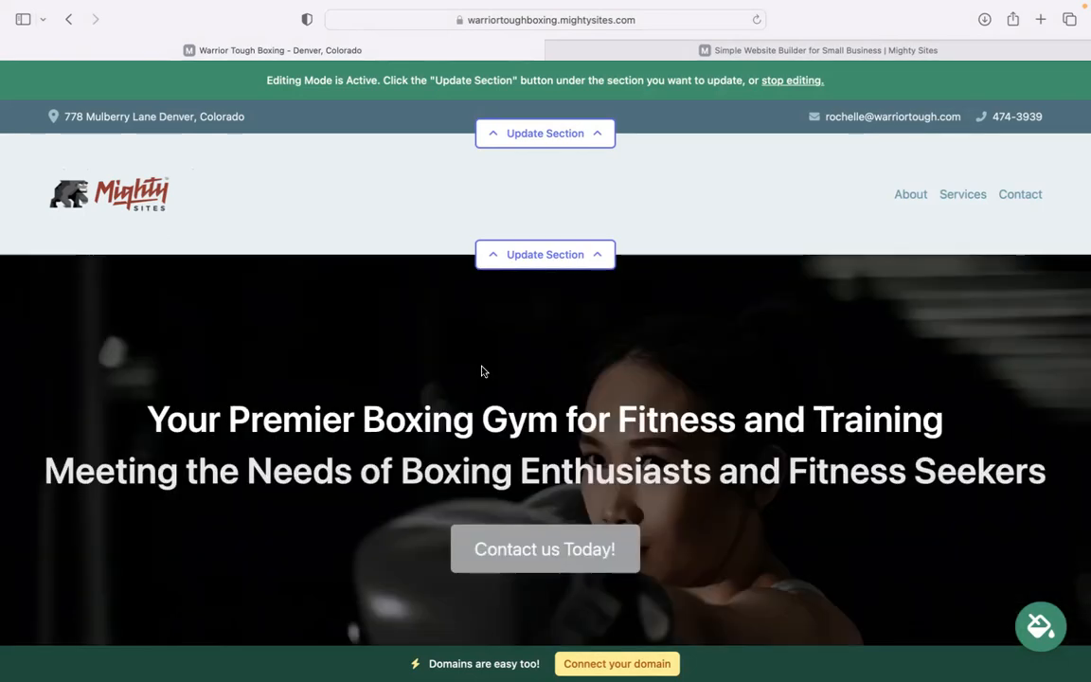
# Apply the blue theme from the services section's Try a New Theme options
pyautogui.scroll(-10, 481, 371)
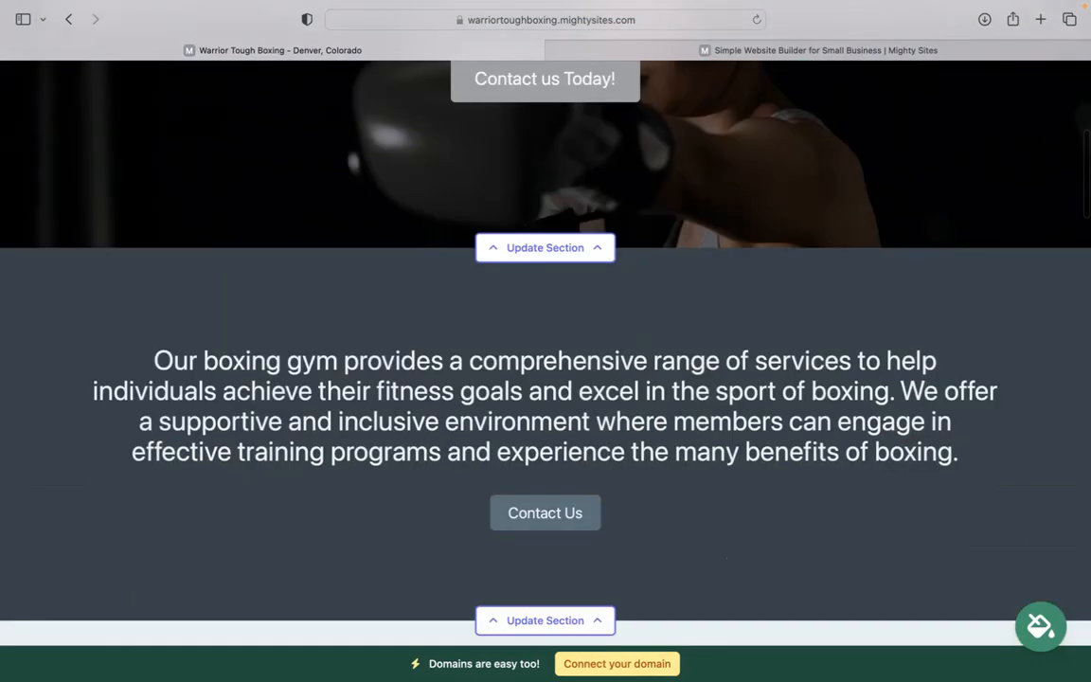
pyautogui.scroll(-3, 546, 372)
pyautogui.scroll(-4, 546, 351)
pyautogui.scroll(9, 545, 350)
pyautogui.scroll(4, 476, 467)
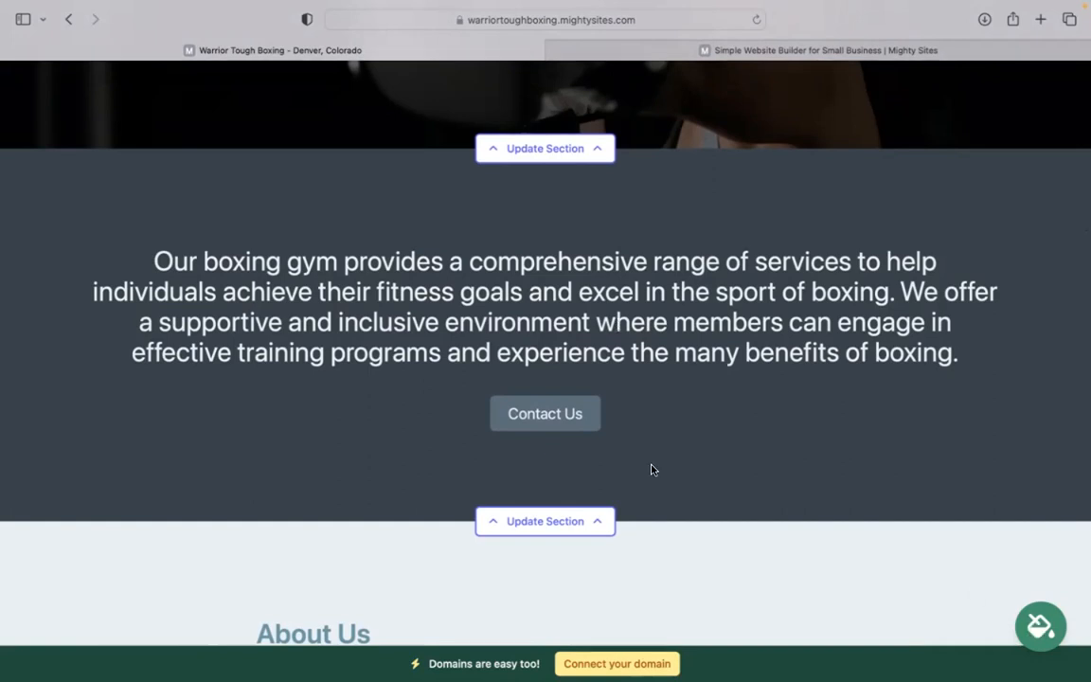
pyautogui.click(557, 528)
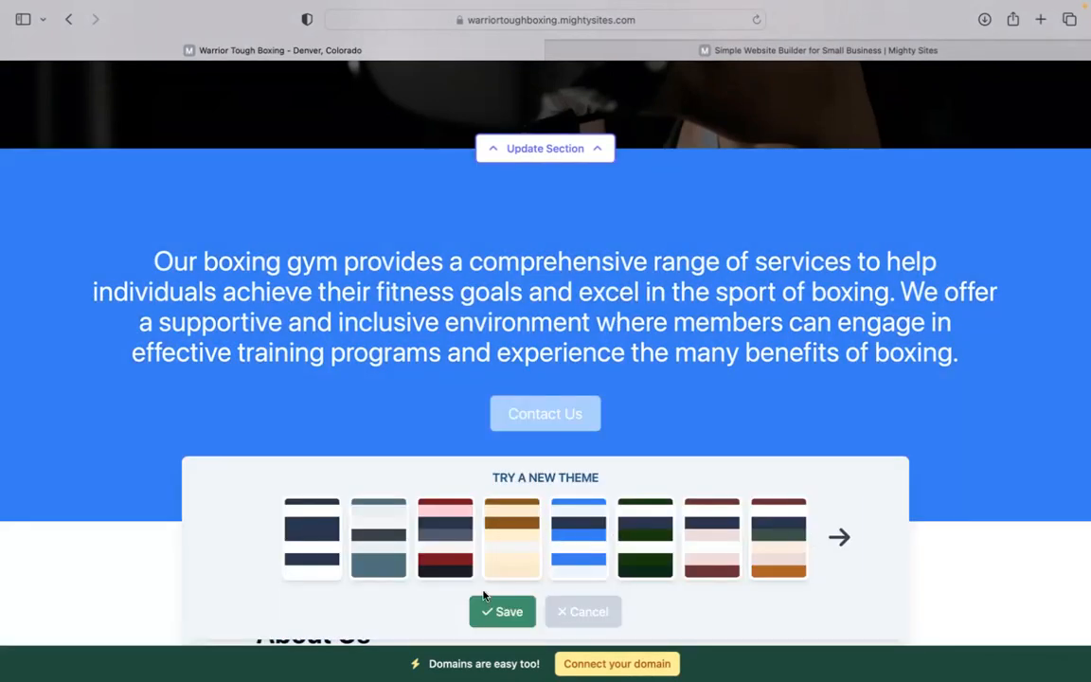
pyautogui.click(504, 622)
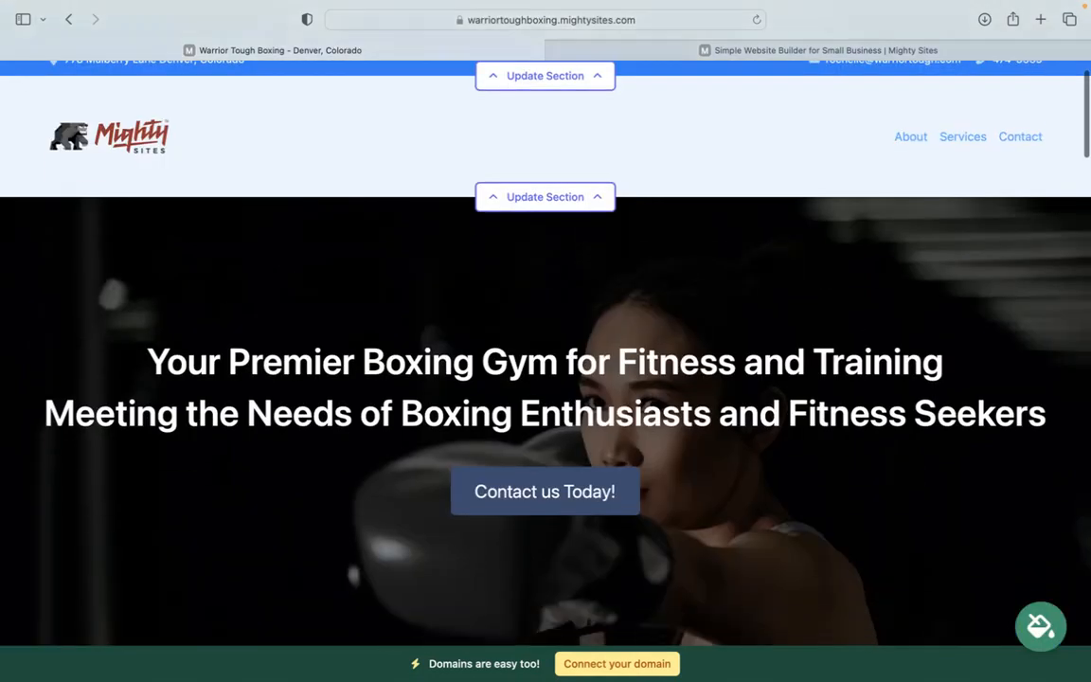
pyautogui.scroll(-4, 512, 398)
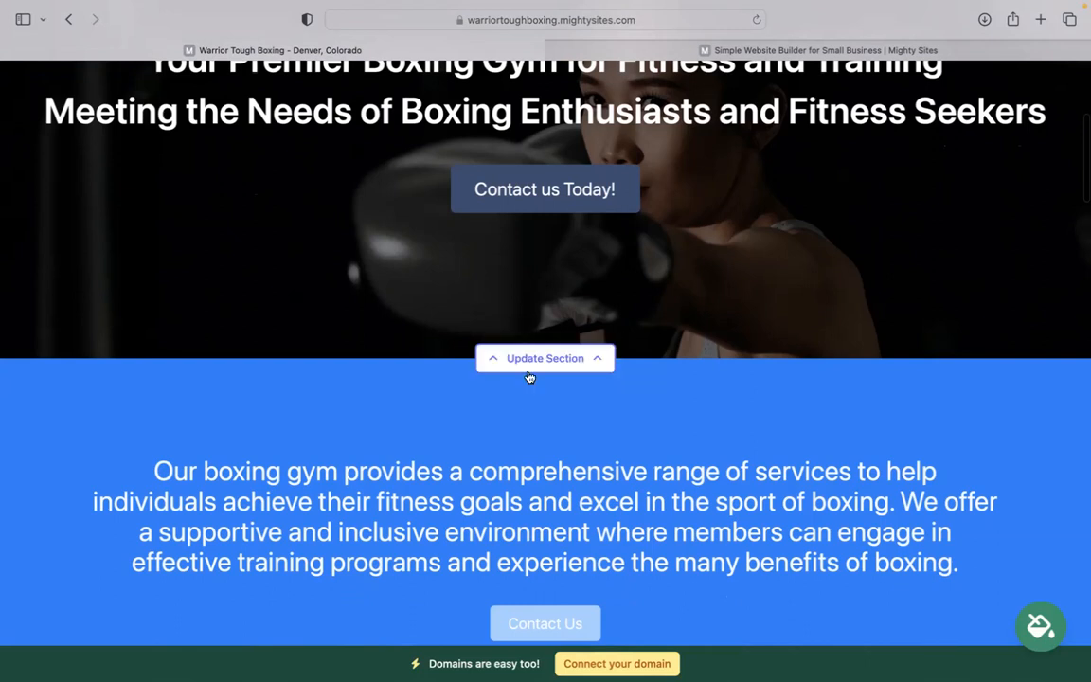
# Save the hero's 'Contact us Today!' button linked to the Home: Lead Form section
pyautogui.click(552, 359)
pyautogui.click(264, 443)
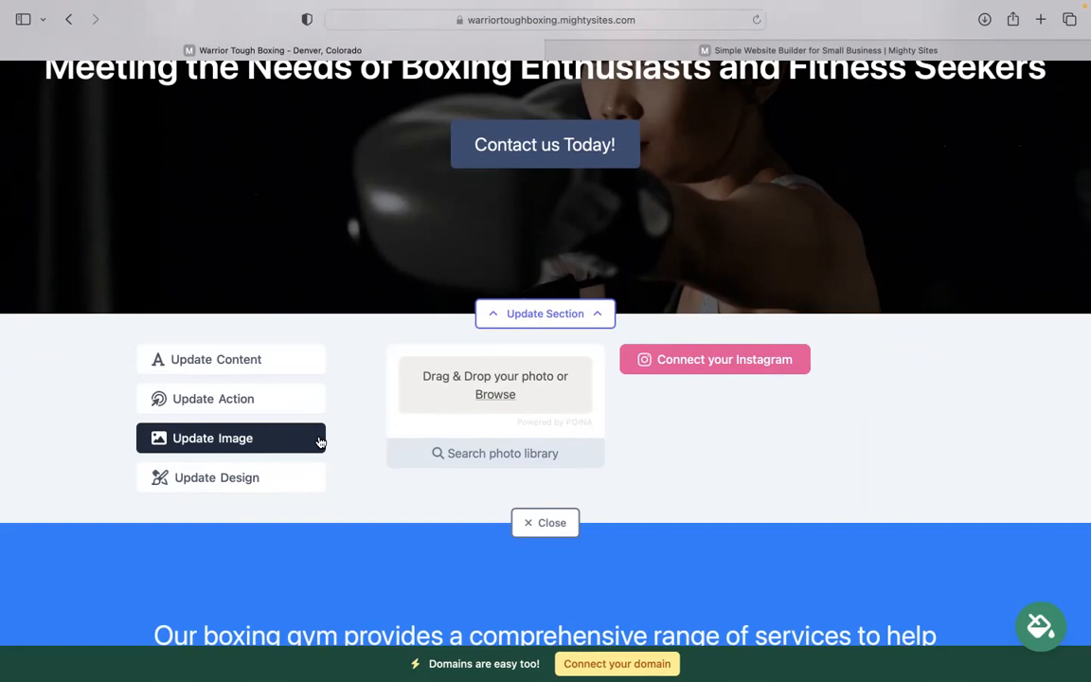
pyautogui.click(255, 402)
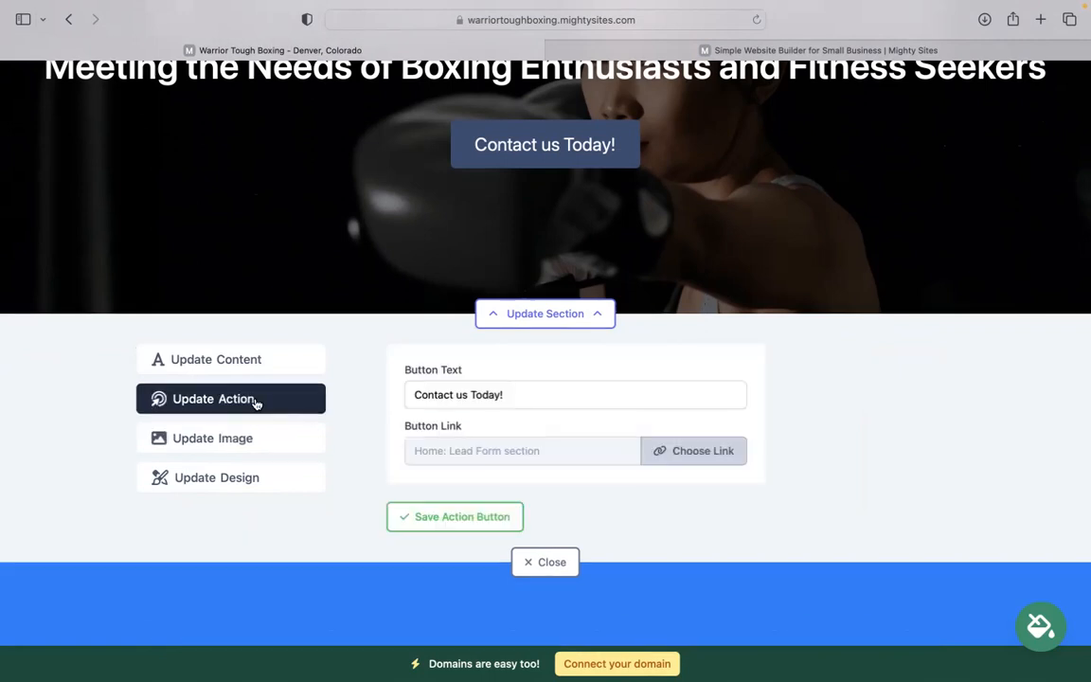
pyautogui.scroll(2, 380, 247)
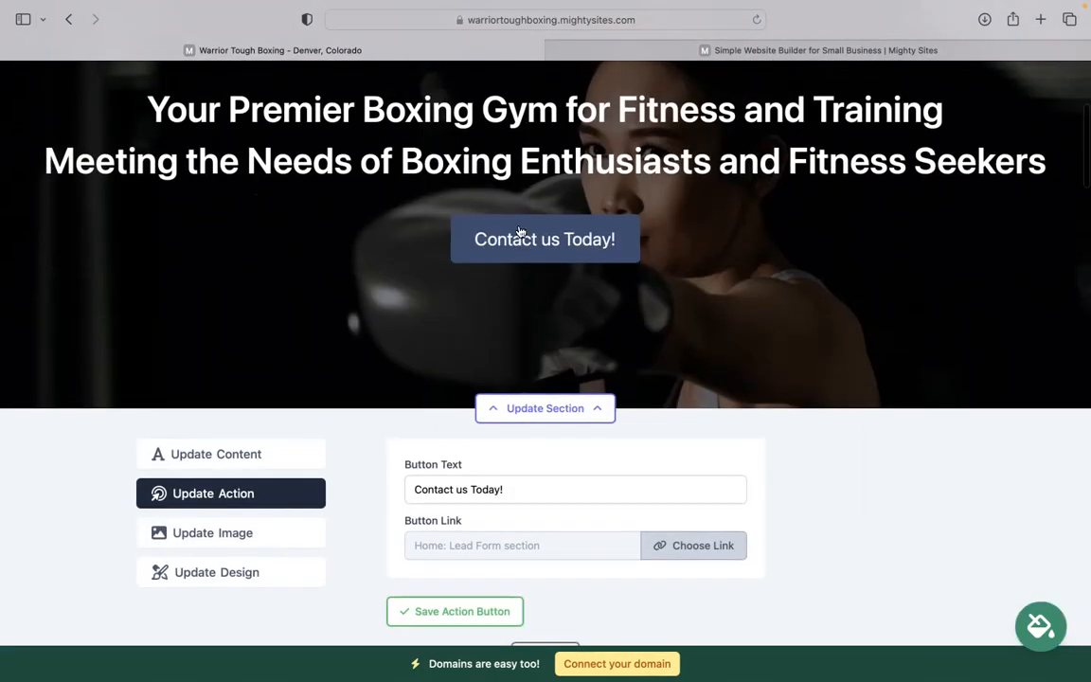
pyautogui.click(703, 549)
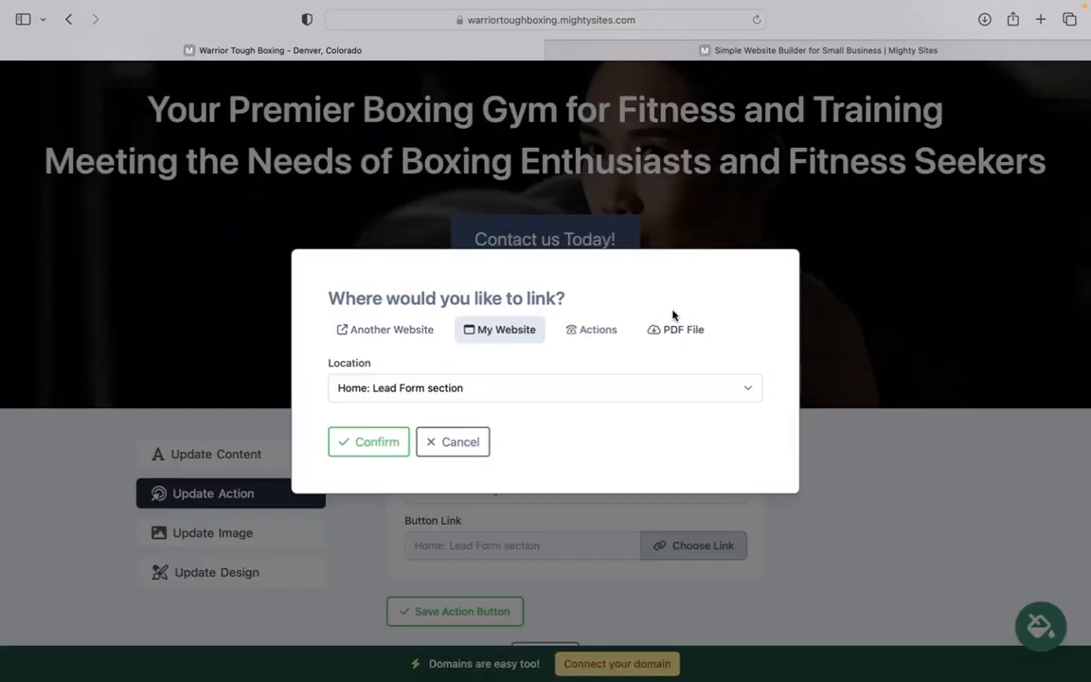
pyautogui.click(464, 442)
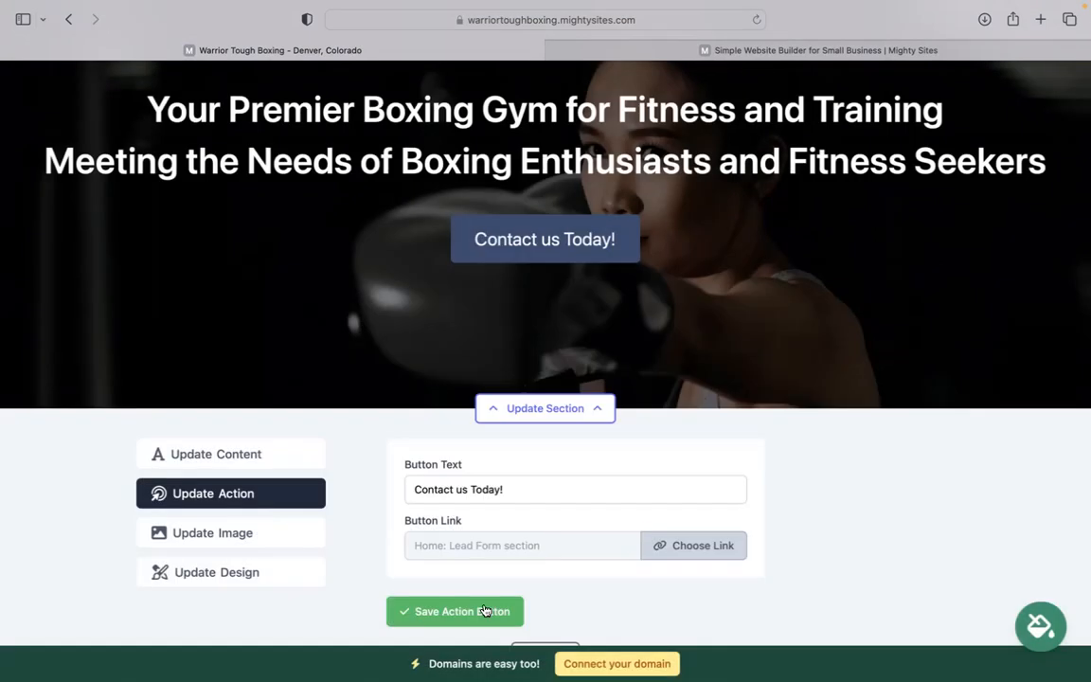
pyautogui.click(484, 611)
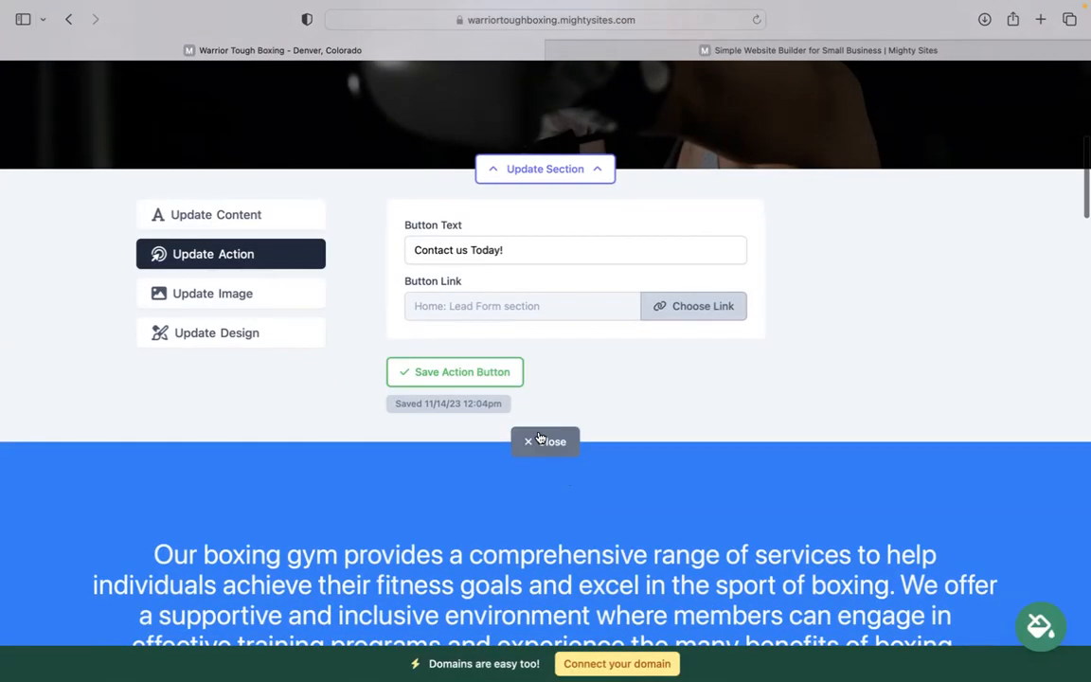
pyautogui.click(544, 441)
pyautogui.scroll(-15, 544, 441)
pyautogui.scroll(-20, 546, 341)
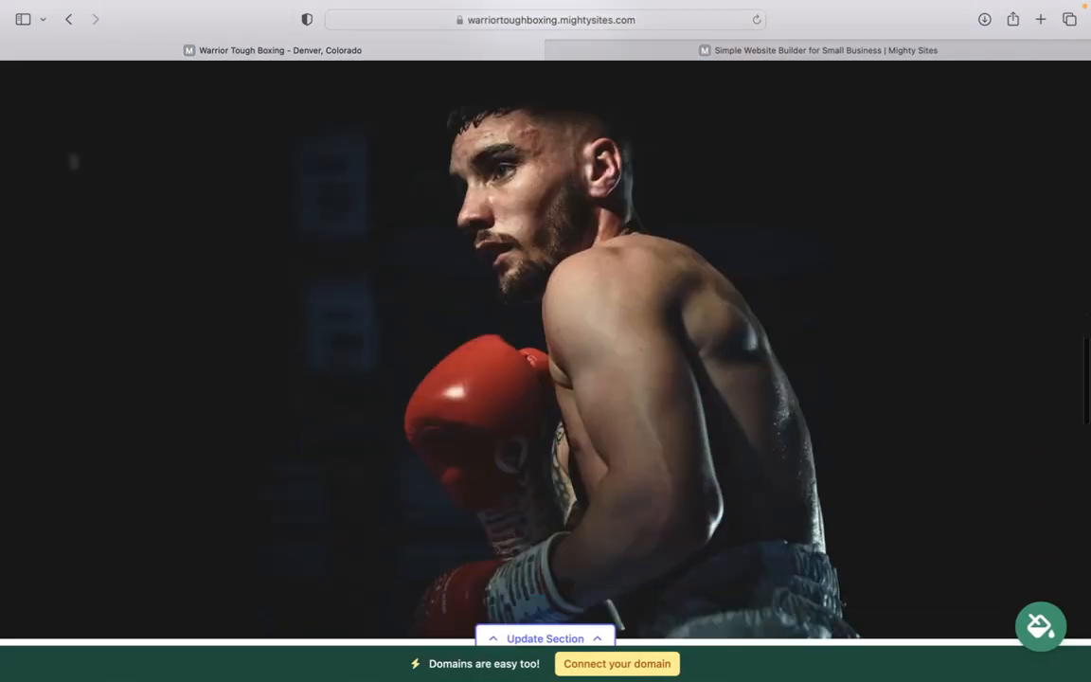
pyautogui.scroll(-5, 424, 329)
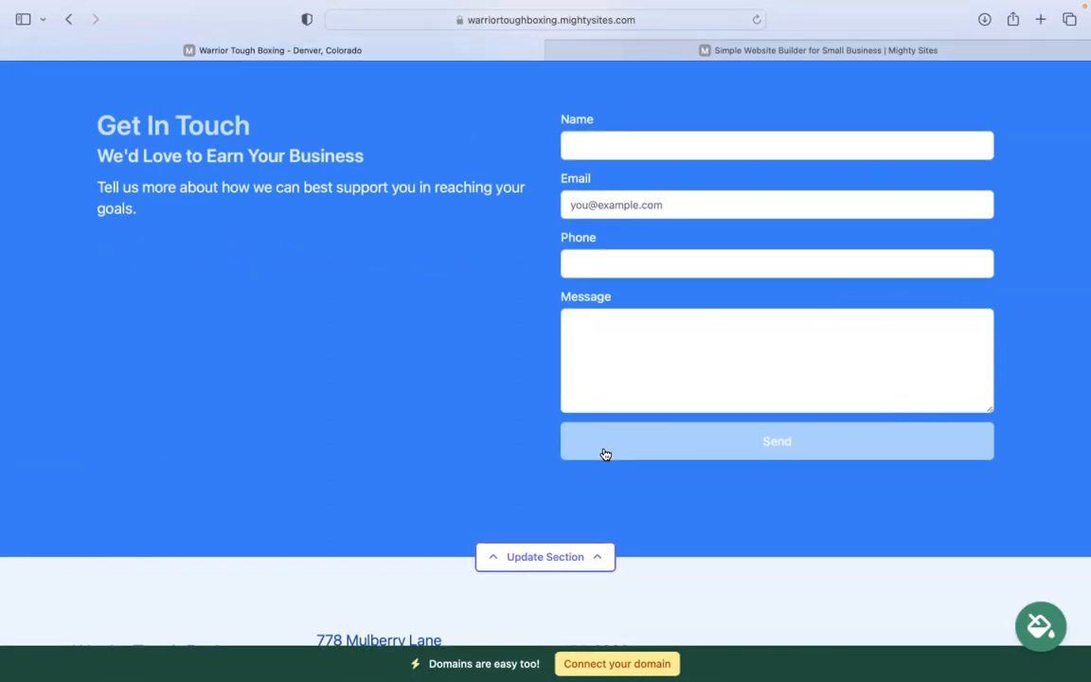
pyautogui.scroll(10, 605, 455)
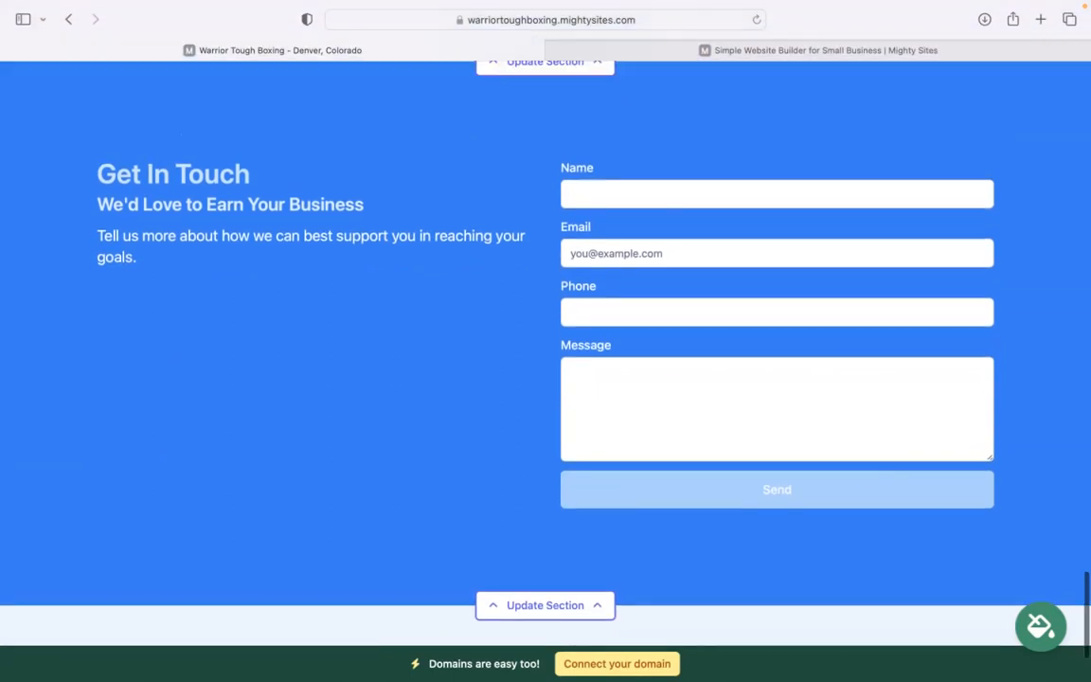
pyautogui.scroll(1, 490, 308)
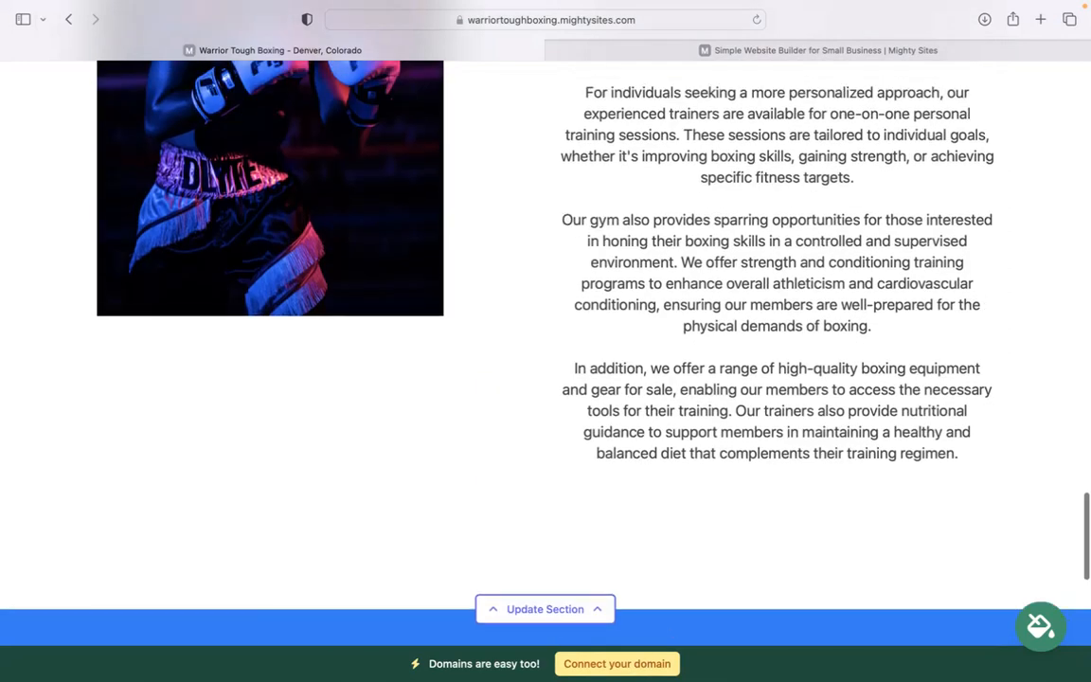
pyautogui.scroll(9, 545, 340)
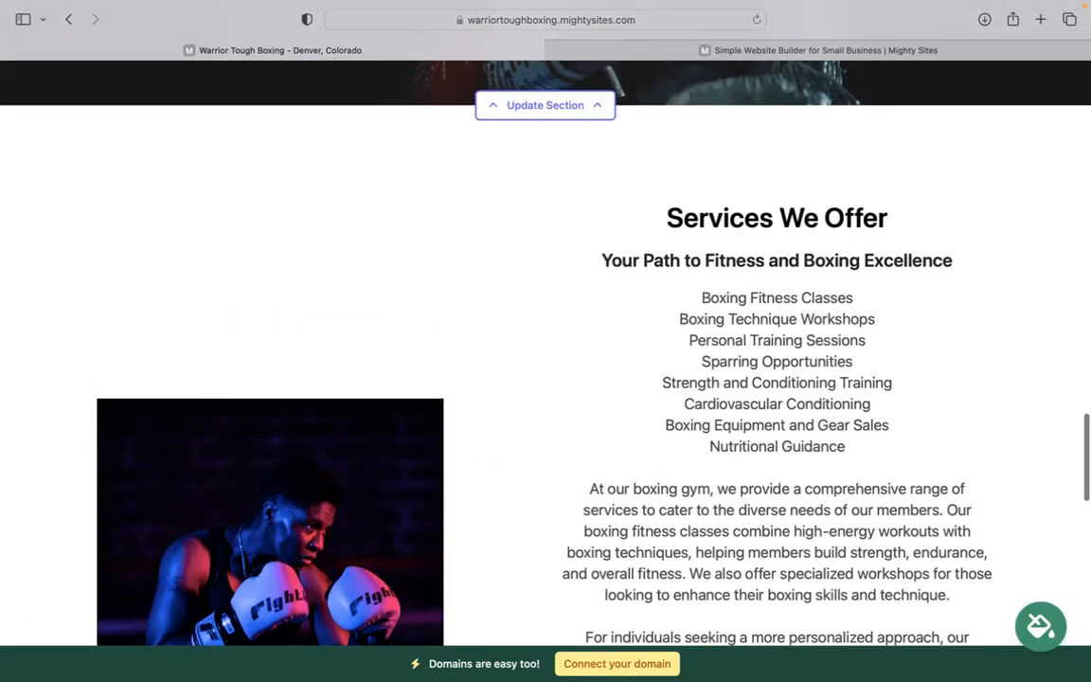
pyautogui.scroll(10, 546, 341)
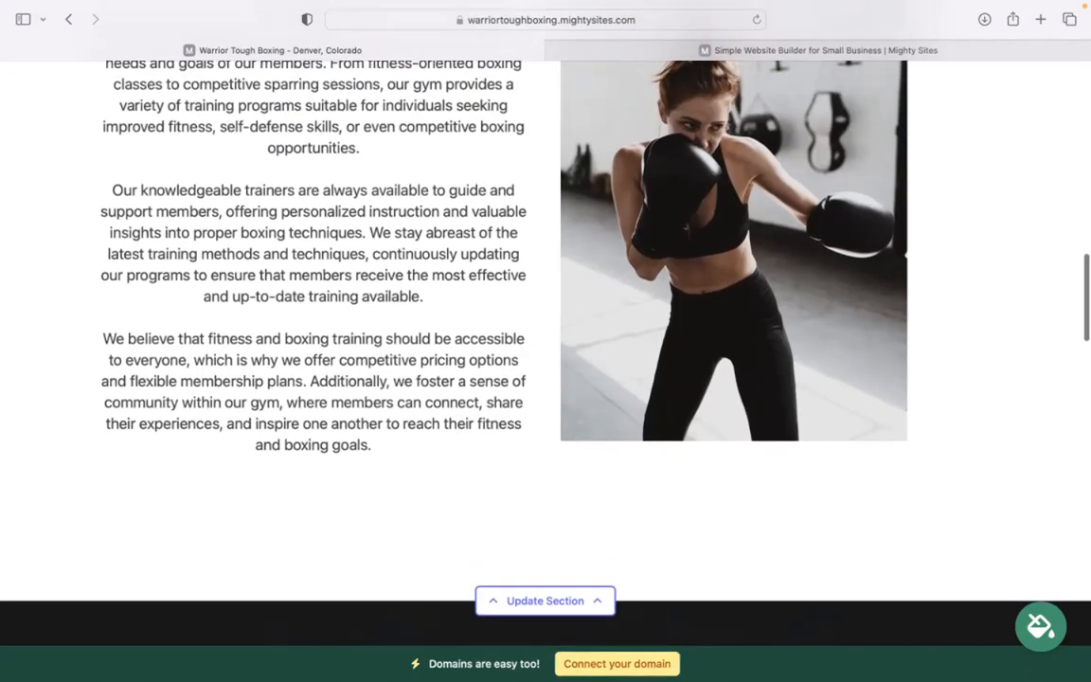
pyautogui.scroll(6, 546, 341)
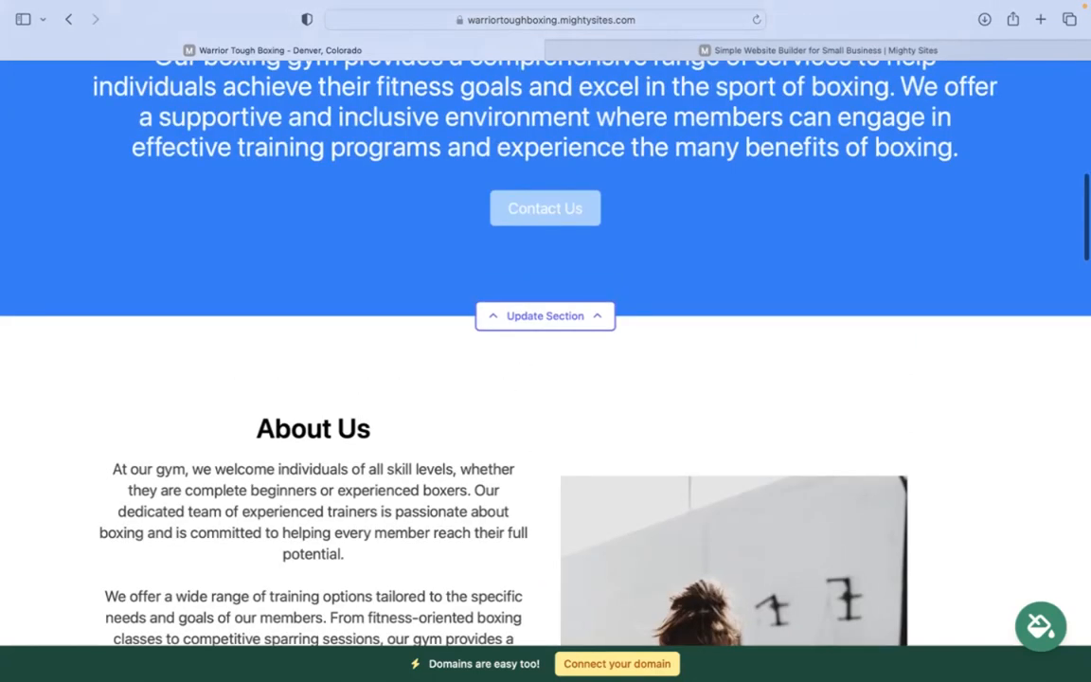
pyautogui.scroll(8, 545, 341)
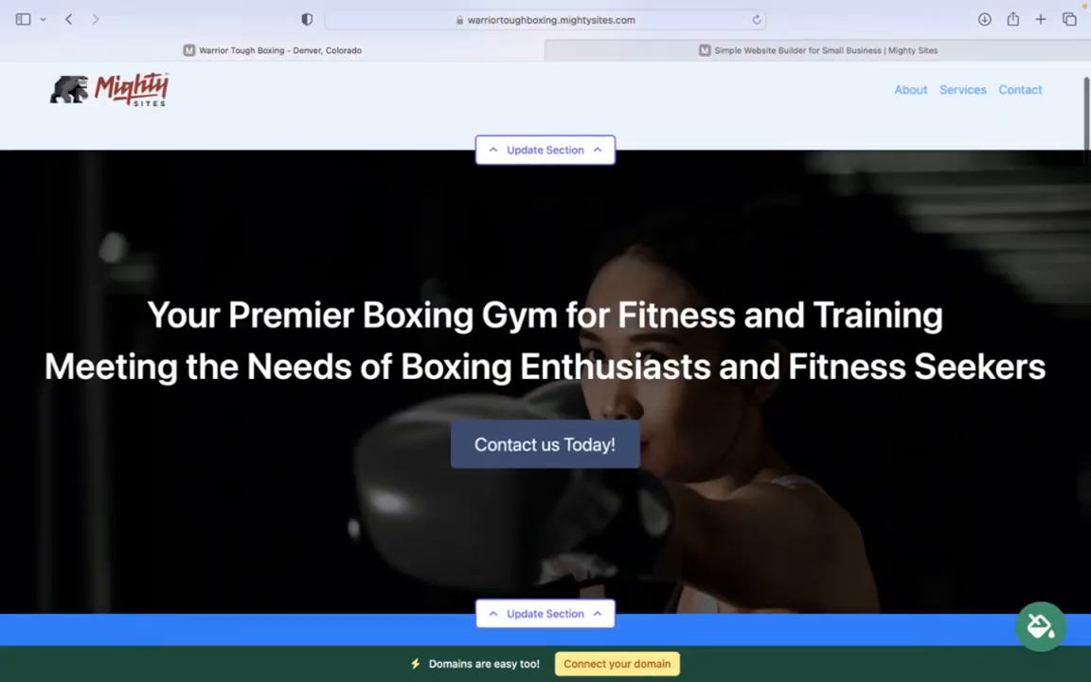
pyautogui.scroll(2, 545, 341)
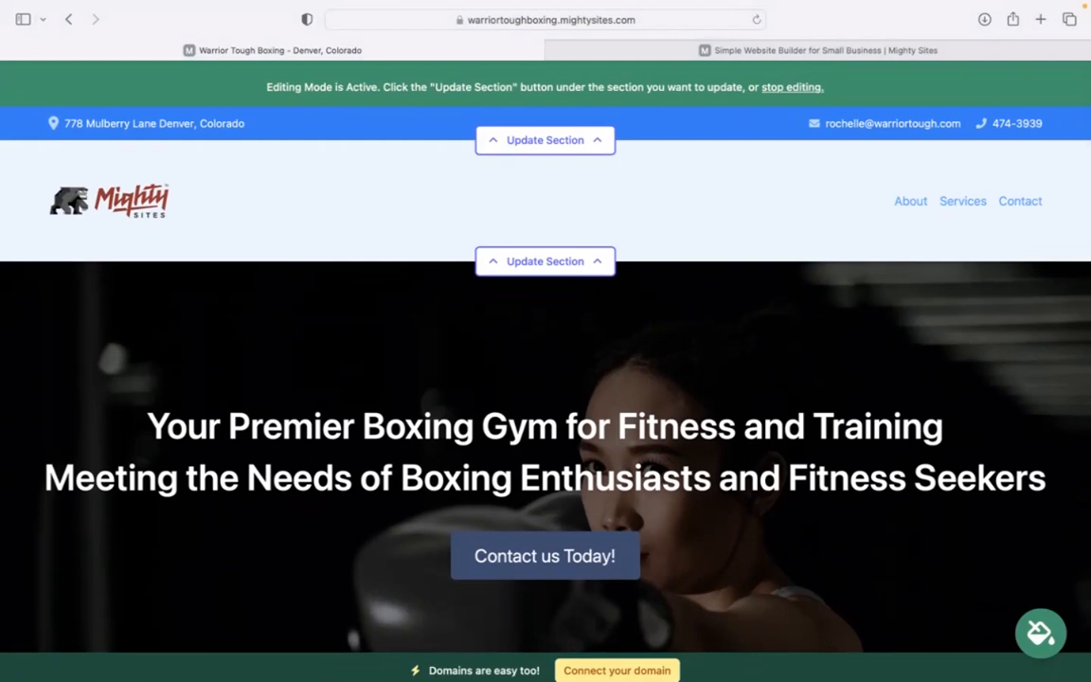